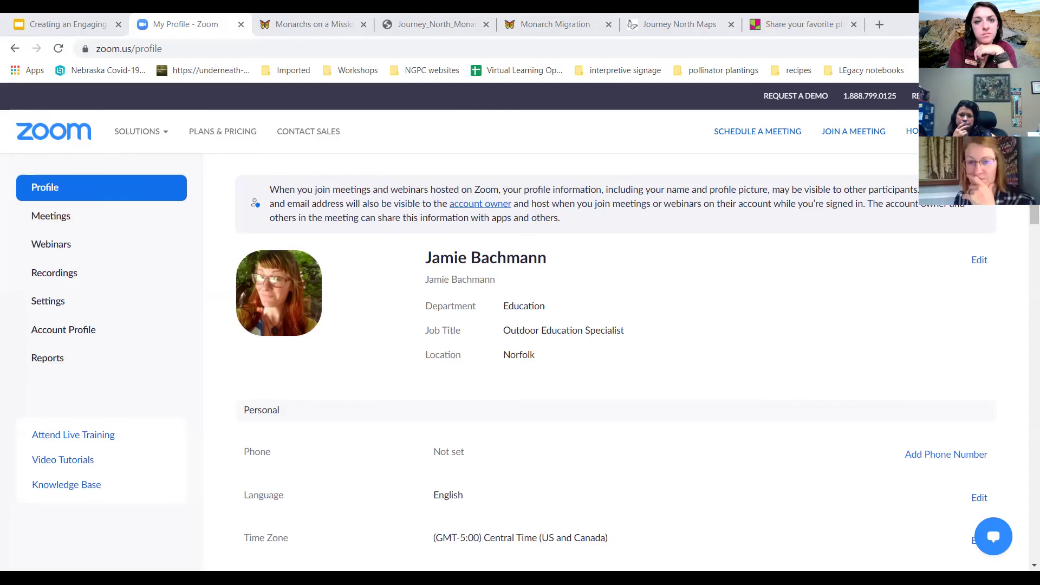
View the account's upcoming meetings list and open the account's meeting settings.
{"action": "left_click", "coordinate": [54, 218]}
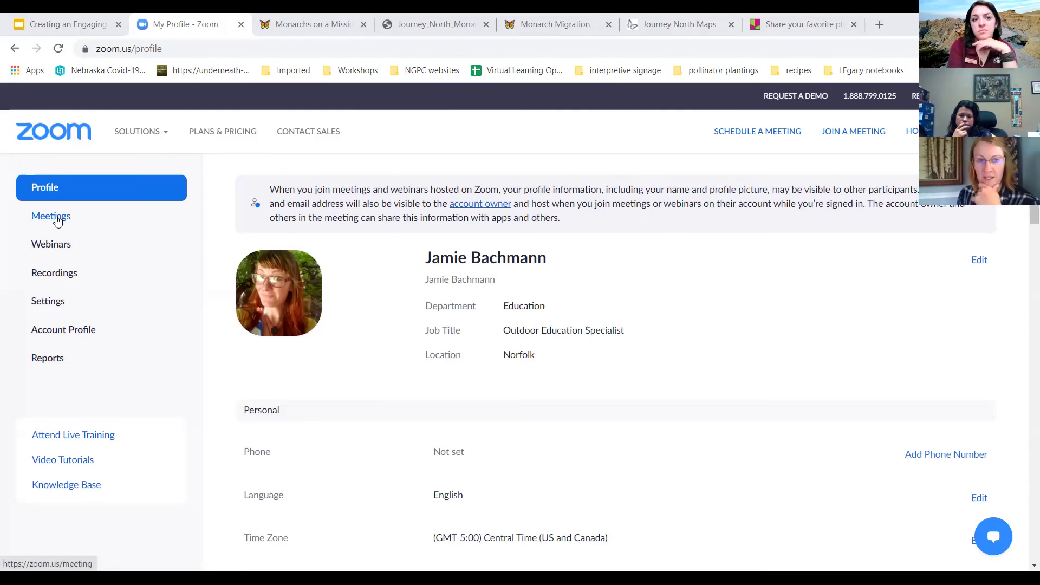
{"action": "left_click", "coordinate": [58, 190]}
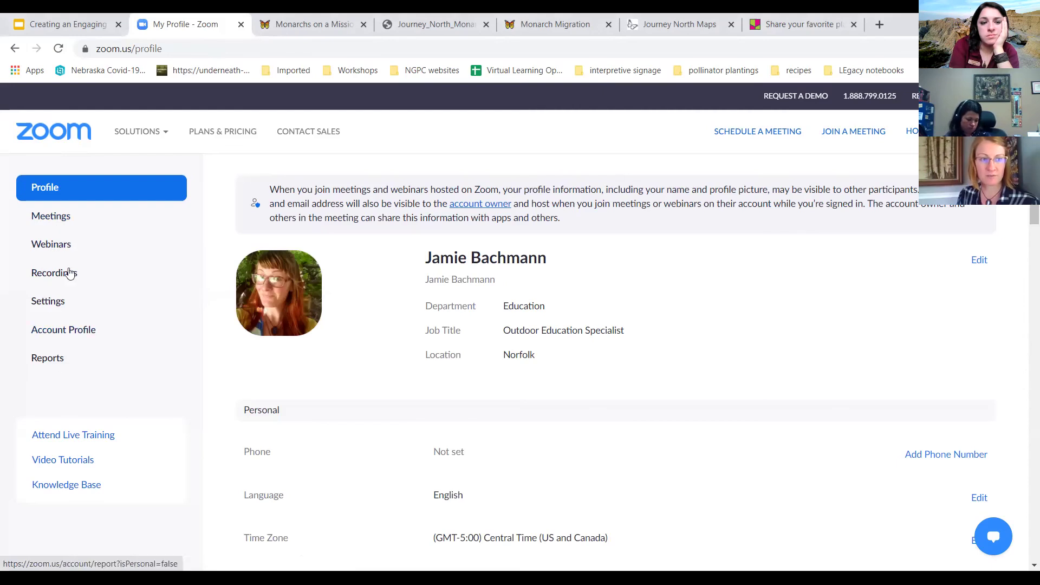
{"action": "left_click", "coordinate": [57, 221]}
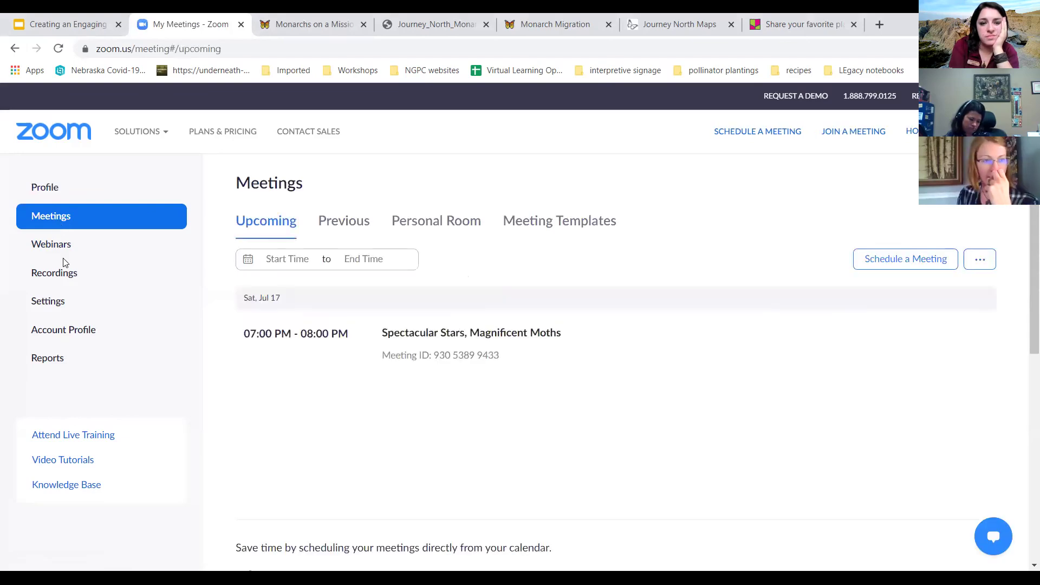
{"action": "left_click", "coordinate": [63, 253]}
{"action": "left_click", "coordinate": [64, 299]}
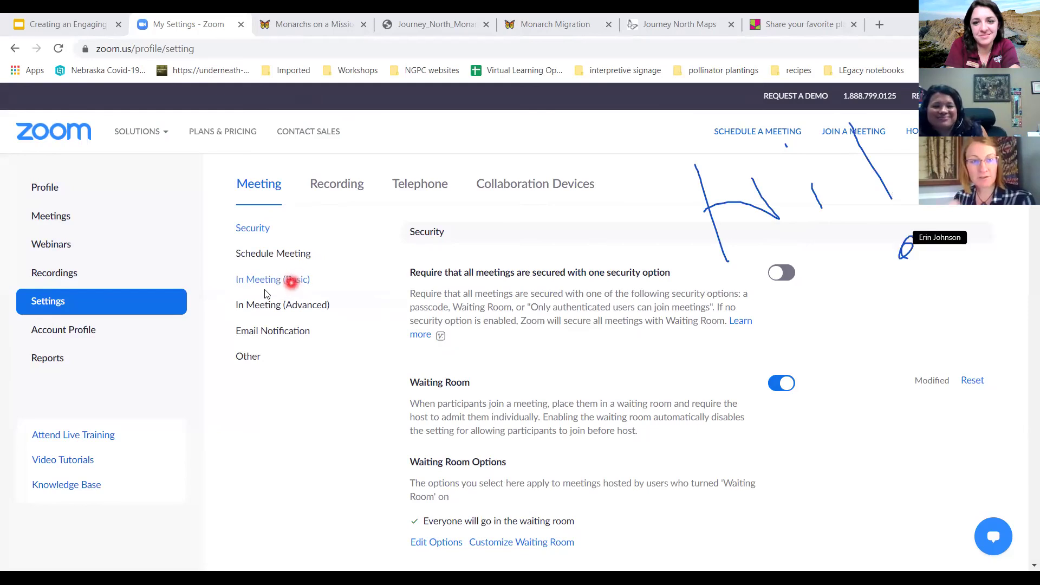
Review the Security settings for the waiting room and for passcodes on scheduled, instant and Personal Meeting ID meetings.
{"action": "left_click", "coordinate": [260, 280]}
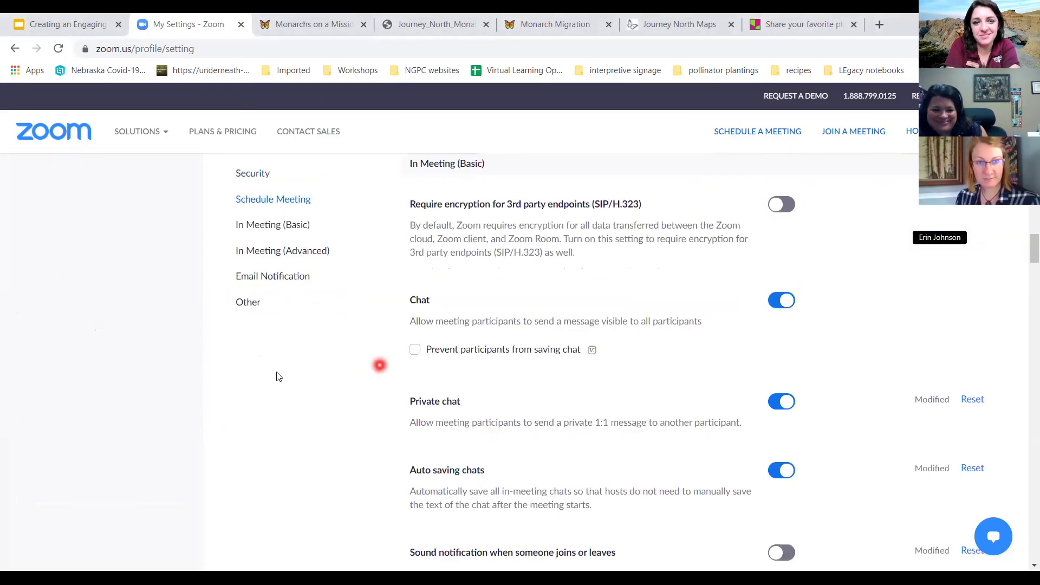
{"action": "scroll", "coordinate": [342, 349], "scroll_direction": "up", "scroll_amount": 2}
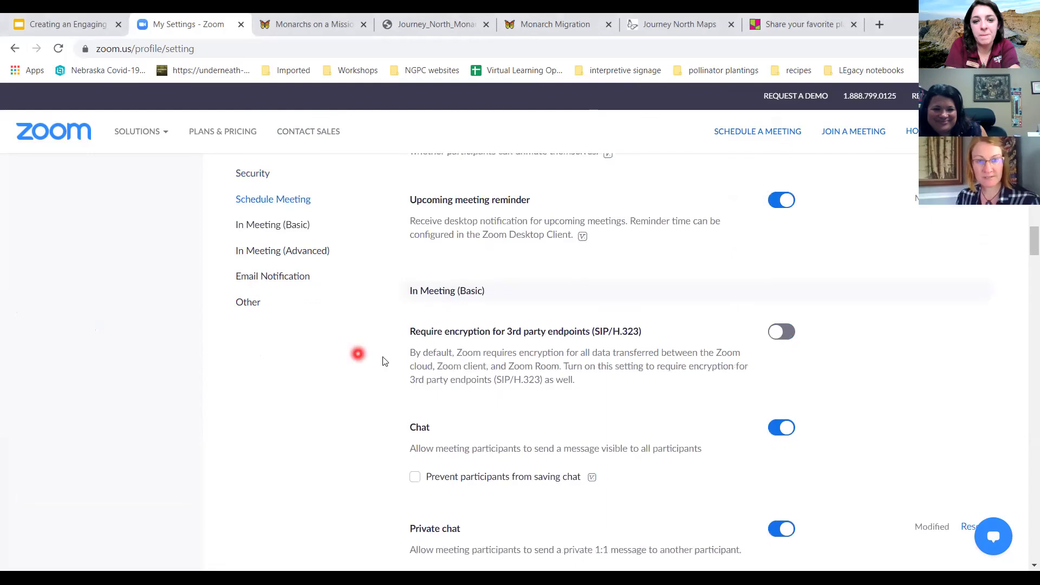
{"action": "scroll", "coordinate": [432, 375], "scroll_direction": "up", "scroll_amount": 15}
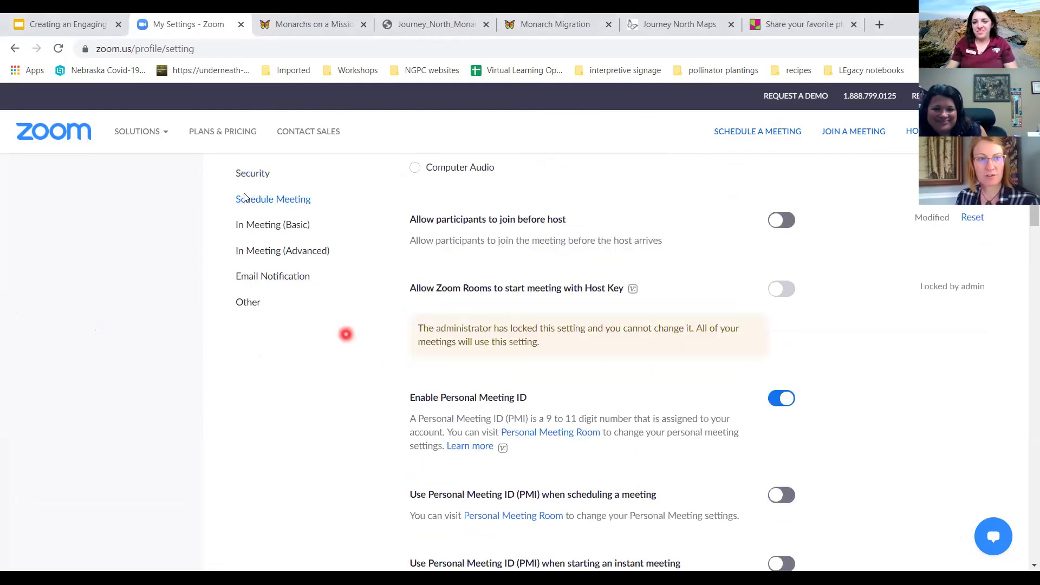
{"action": "left_click", "coordinate": [253, 173]}
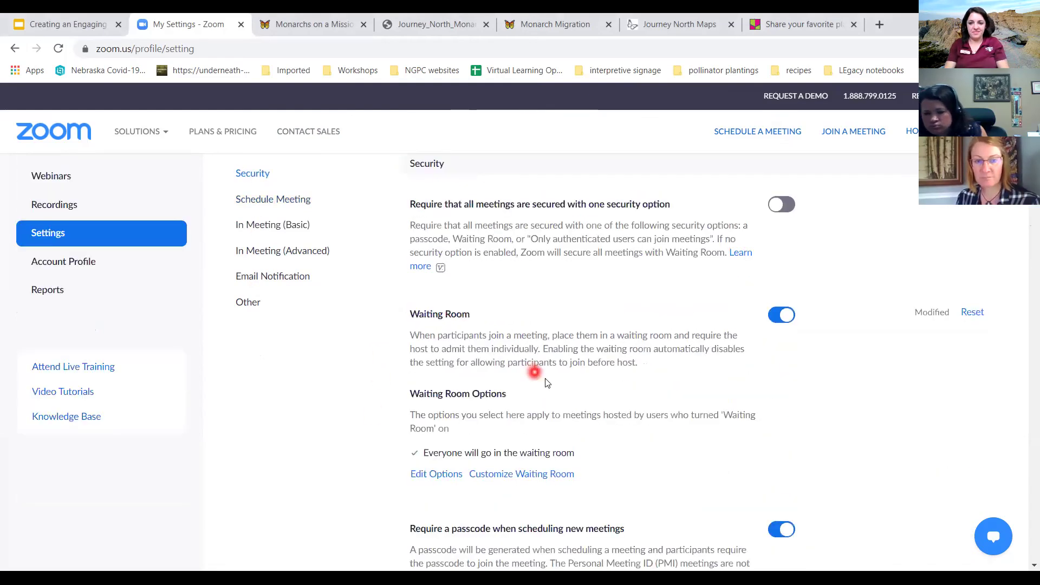
{"action": "scroll", "coordinate": [242, 478], "scroll_direction": "down", "scroll_amount": 4}
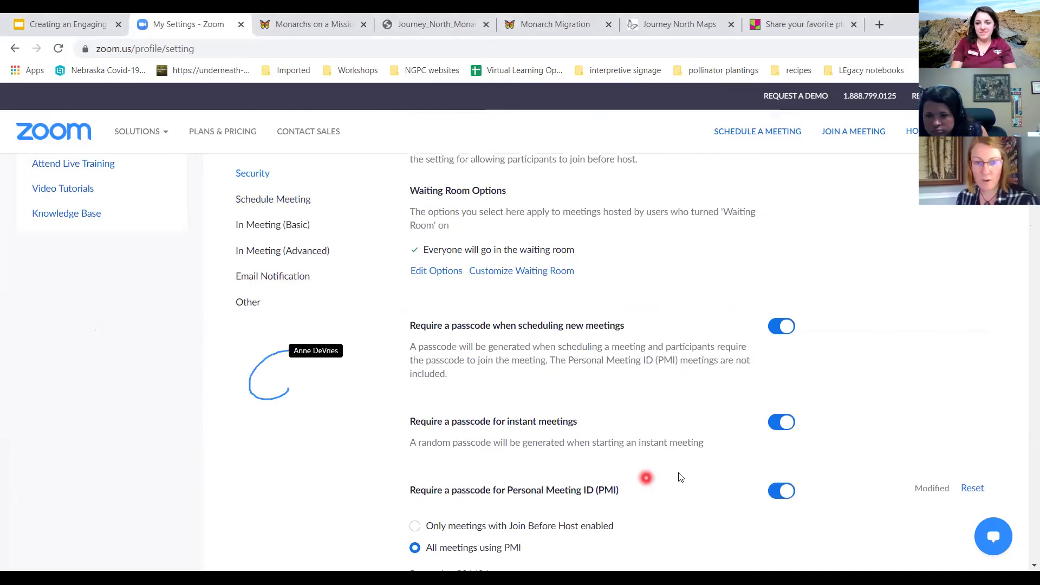
{"action": "scroll", "coordinate": [660, 478], "scroll_direction": "down", "scroll_amount": 1}
{"action": "scroll", "coordinate": [661, 476], "scroll_direction": "down", "scroll_amount": 2}
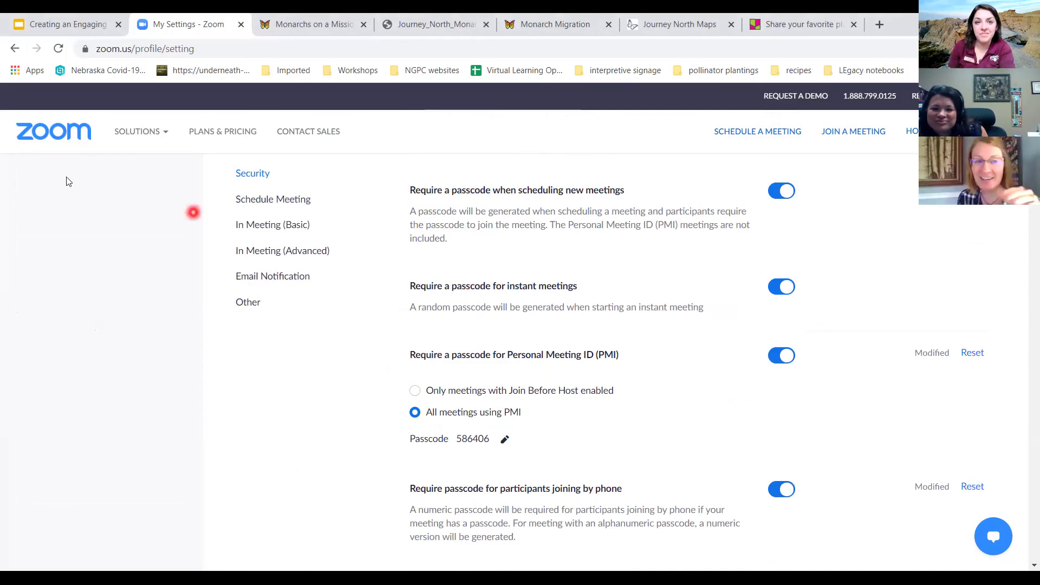
Go to the In Meeting (Basic) settings and examine the screen sharing, annotation and whiteboard options.
{"action": "left_click", "coordinate": [257, 227]}
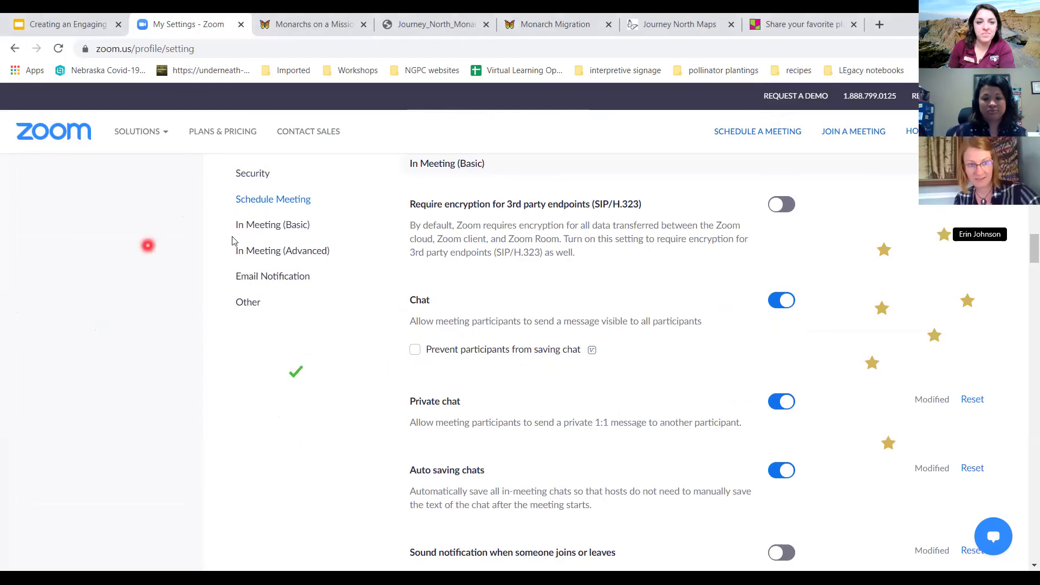
{"action": "scroll", "coordinate": [434, 449], "scroll_direction": "down", "scroll_amount": 5}
{"action": "scroll", "coordinate": [433, 449], "scroll_direction": "down", "scroll_amount": 9}
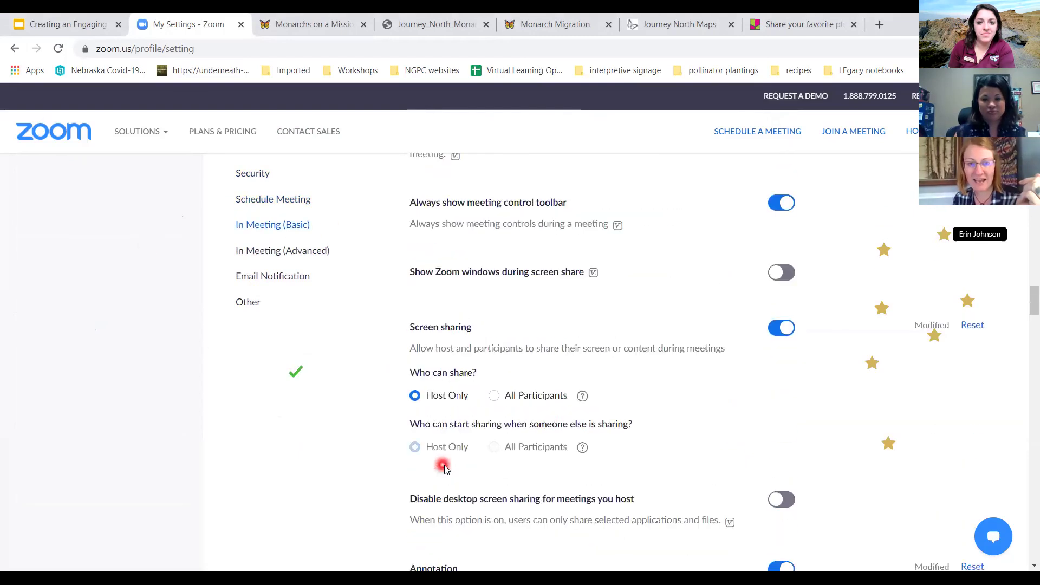
{"action": "scroll", "coordinate": [442, 462], "scroll_direction": "up", "scroll_amount": 4}
{"action": "scroll", "coordinate": [451, 465], "scroll_direction": "down", "scroll_amount": 9}
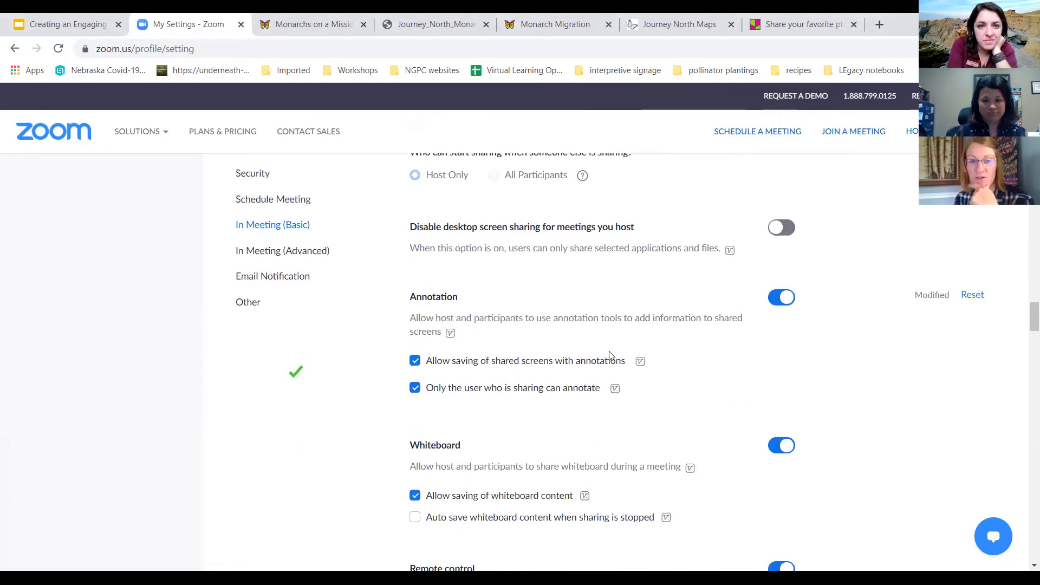
{"action": "left_click", "coordinate": [727, 408]}
{"action": "left_click", "coordinate": [607, 295]}
{"action": "left_click", "coordinate": [673, 177]}
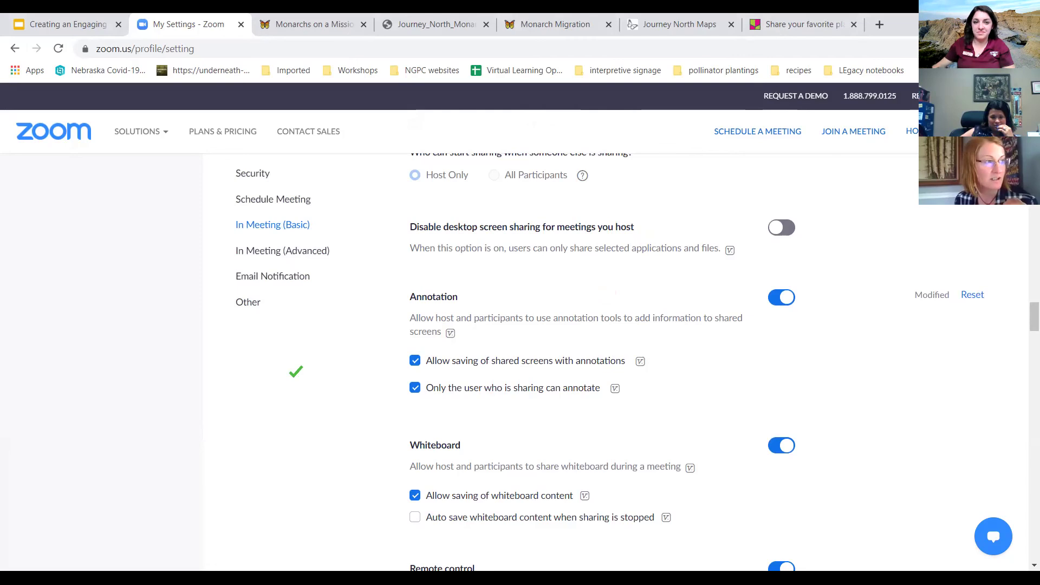
Draw a large freehand blue scribble over the shared settings page, and clear the annotations.
{"action": "mouse_move", "coordinate": [376, 340]}
{"action": "left_mouse_down"}
{"action": "mouse_move", "coordinate": [433, 270]}
{"action": "mouse_move", "coordinate": [205, 237]}
{"action": "left_mouse_up"}
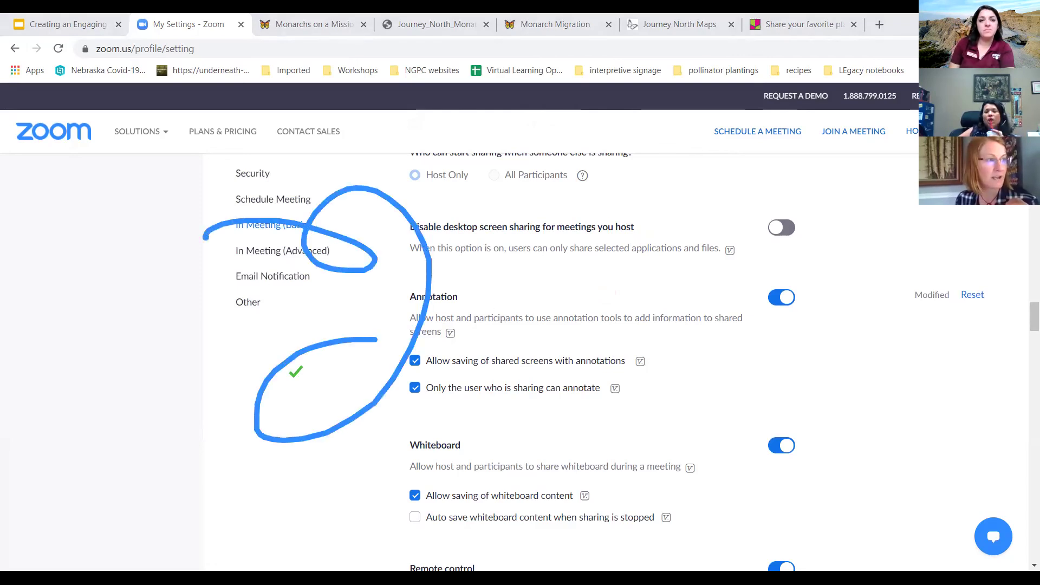
{"action": "left_click", "coordinate": [101, 314]}
{"action": "left_click", "coordinate": [141, 325]}
{"action": "left_click", "coordinate": [191, 345]}
{"action": "left_click", "coordinate": [263, 337]}
{"action": "left_click", "coordinate": [292, 304]}
{"action": "left_click", "coordinate": [278, 272]}
{"action": "left_click", "coordinate": [259, 251]}
{"action": "left_click", "coordinate": [221, 249]}
{"action": "left_click", "coordinate": [211, 265]}
{"action": "left_click", "coordinate": [202, 261]}
{"action": "left_click", "coordinate": [122, 248]}
{"action": "left_click", "coordinate": [132, 236]}
{"action": "left_click", "coordinate": [135, 297]}
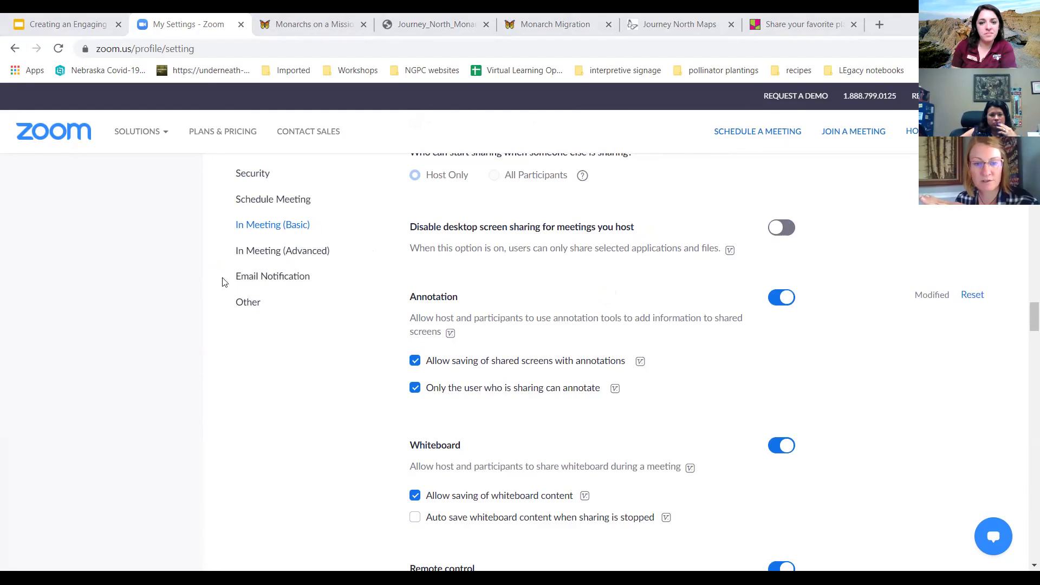
Place a red heart stamp annotation below the list of settings categories.
{"action": "left_click", "coordinate": [285, 362]}
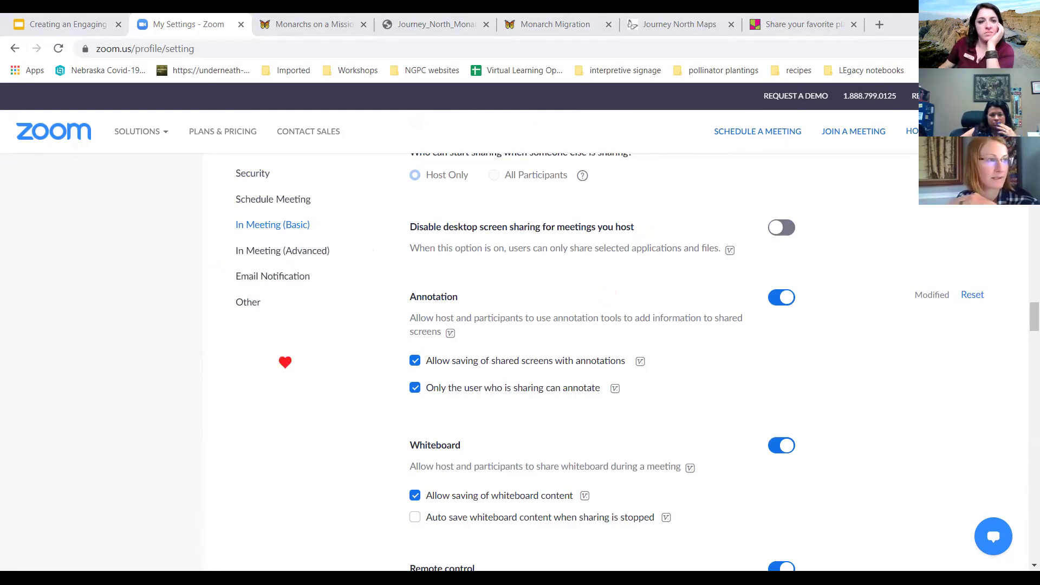
Go back through the Security settings, examining the waiting room, passcode, authentication and blocked-user options.
{"action": "scroll", "coordinate": [314, 341], "scroll_direction": "up", "scroll_amount": 3}
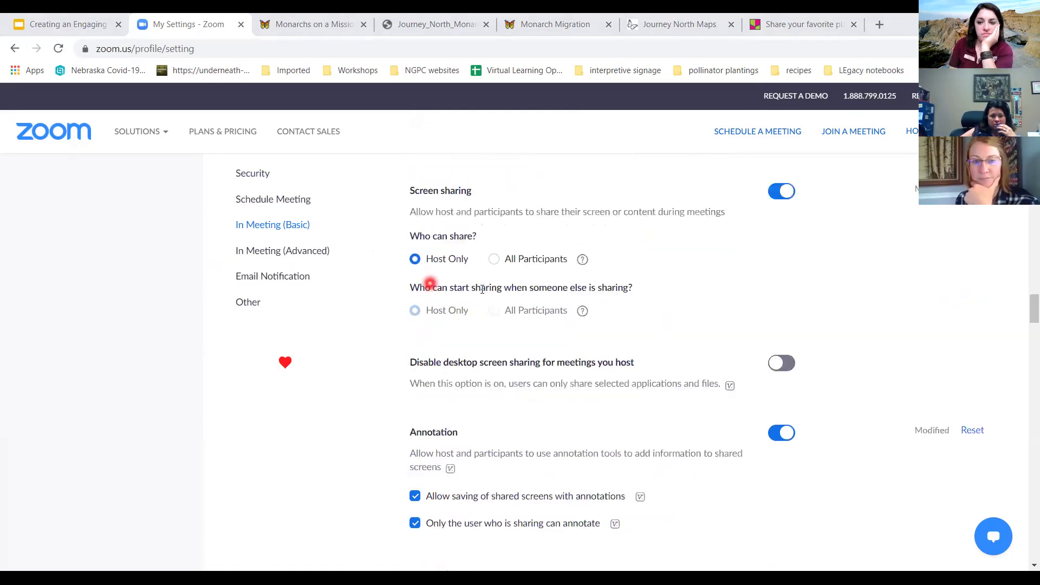
{"action": "scroll", "coordinate": [447, 411], "scroll_direction": "up", "scroll_amount": 15}
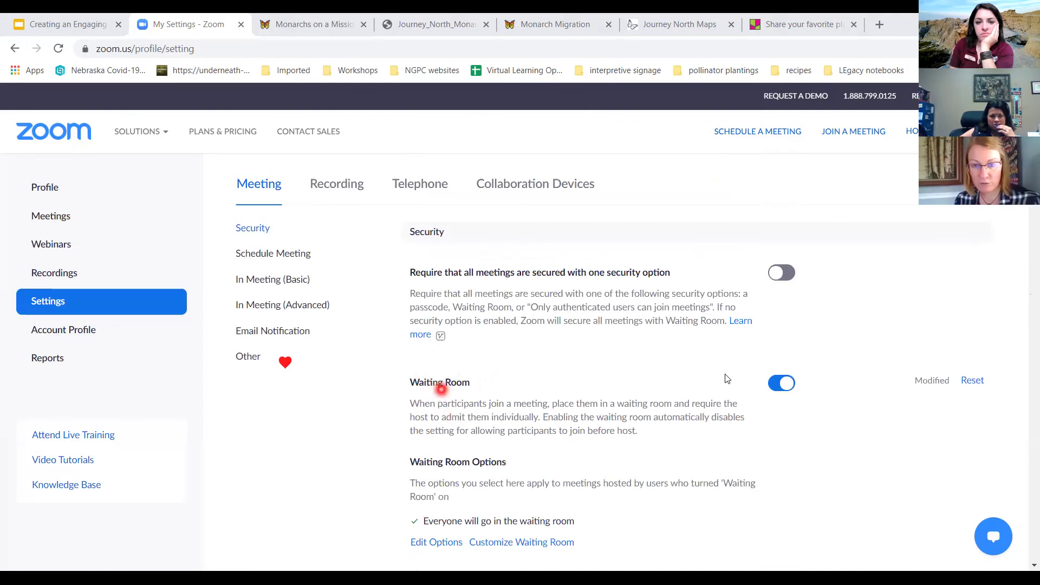
{"action": "scroll", "coordinate": [539, 433], "scroll_direction": "down", "scroll_amount": 5}
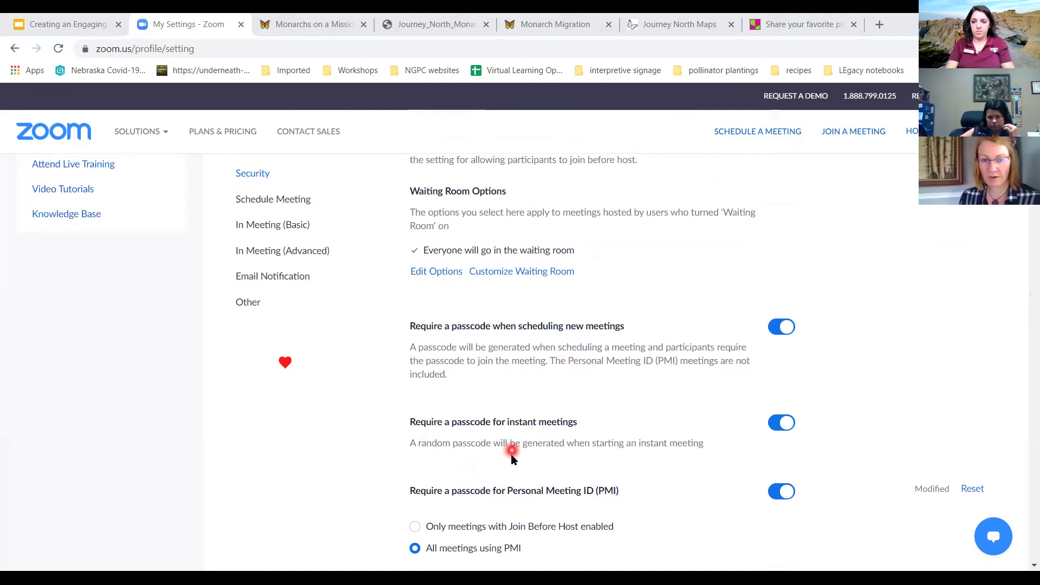
{"action": "scroll", "coordinate": [513, 458], "scroll_direction": "down", "scroll_amount": 6}
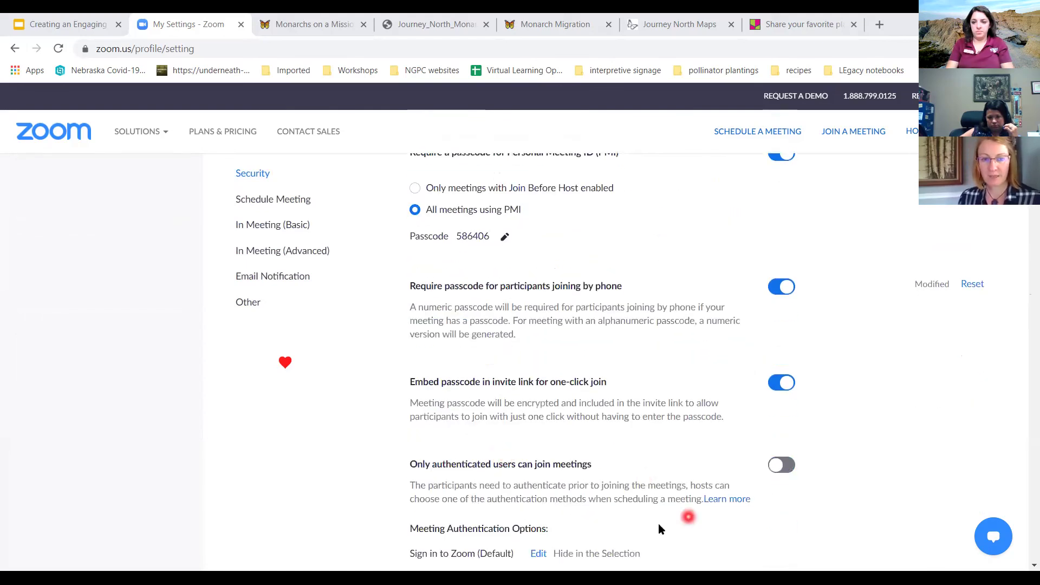
{"action": "scroll", "coordinate": [658, 523], "scroll_direction": "down", "scroll_amount": 3}
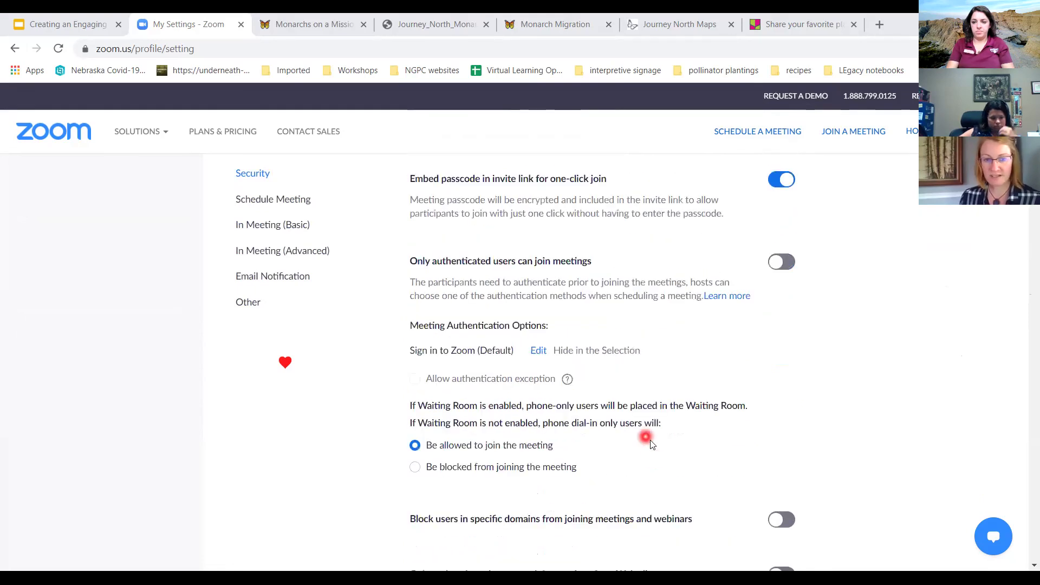
{"action": "scroll", "coordinate": [652, 444], "scroll_direction": "down", "scroll_amount": 2}
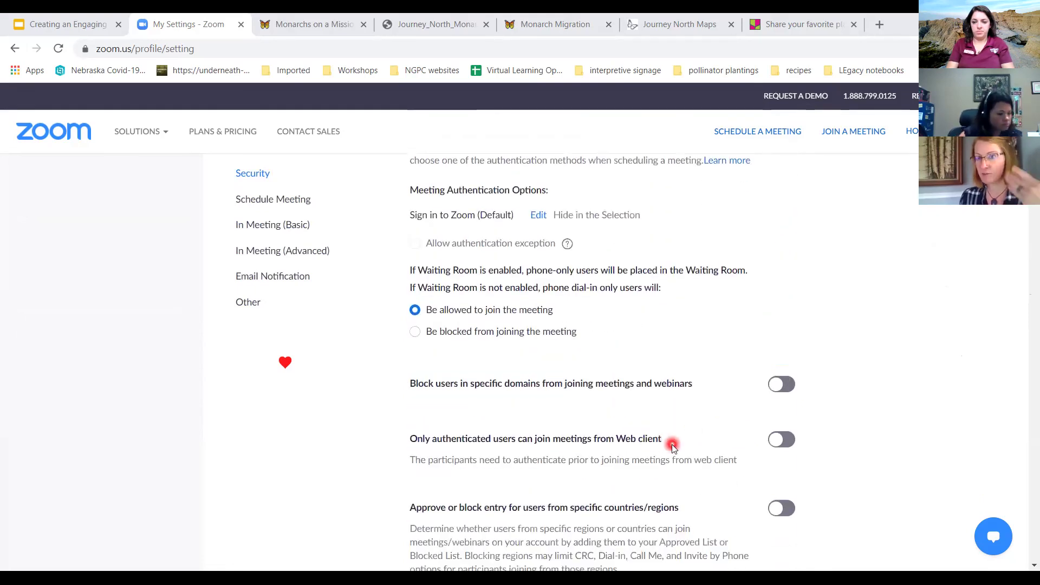
{"action": "scroll", "coordinate": [671, 444], "scroll_direction": "down", "scroll_amount": 2}
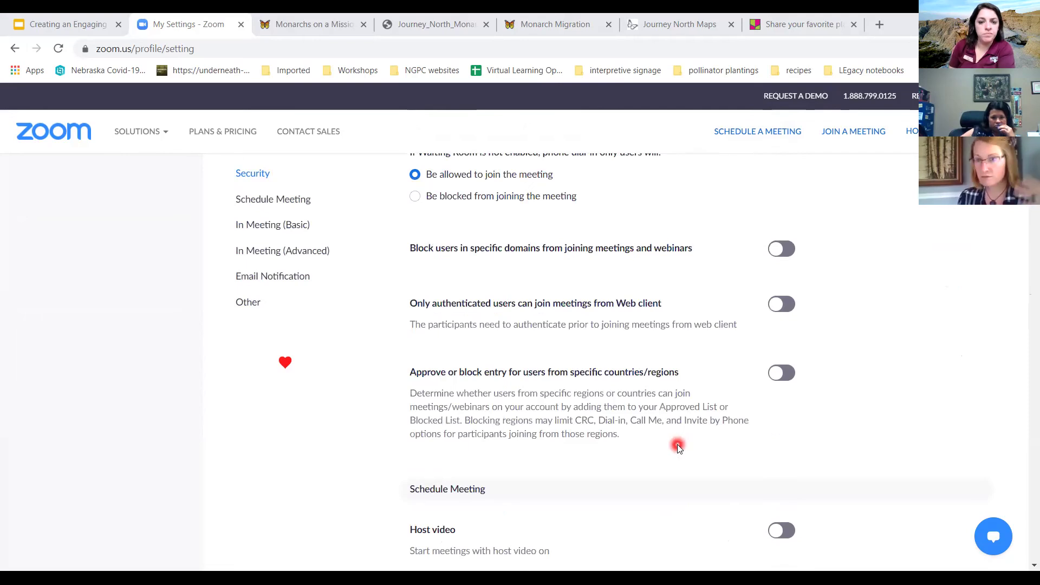
Review the Schedule Meeting settings for video, audio type, joining before the host, and muting all participants when they join.
{"action": "scroll", "coordinate": [677, 445], "scroll_direction": "down", "scroll_amount": 3}
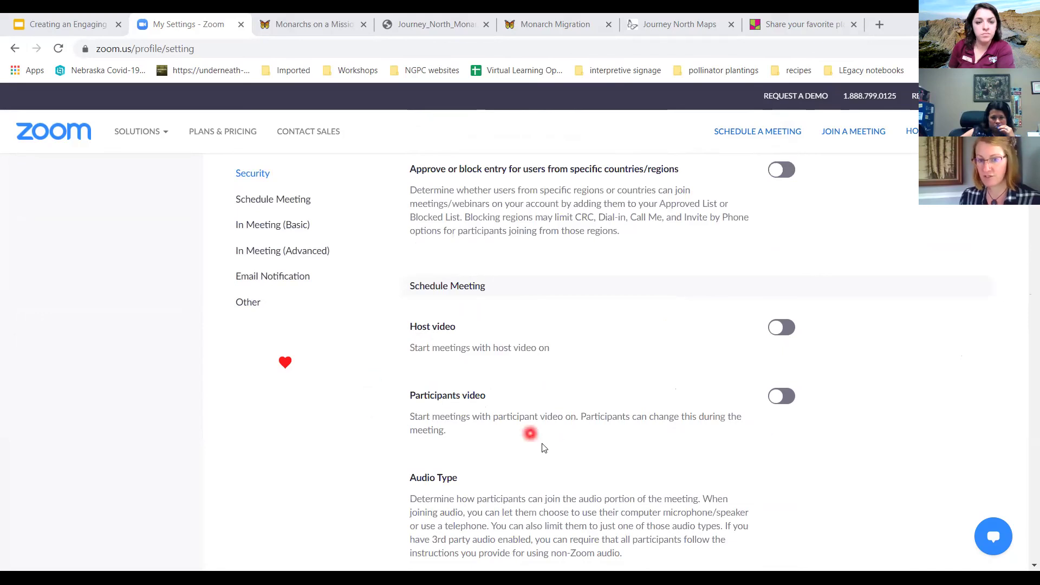
{"action": "scroll", "coordinate": [589, 446], "scroll_direction": "down", "scroll_amount": 2}
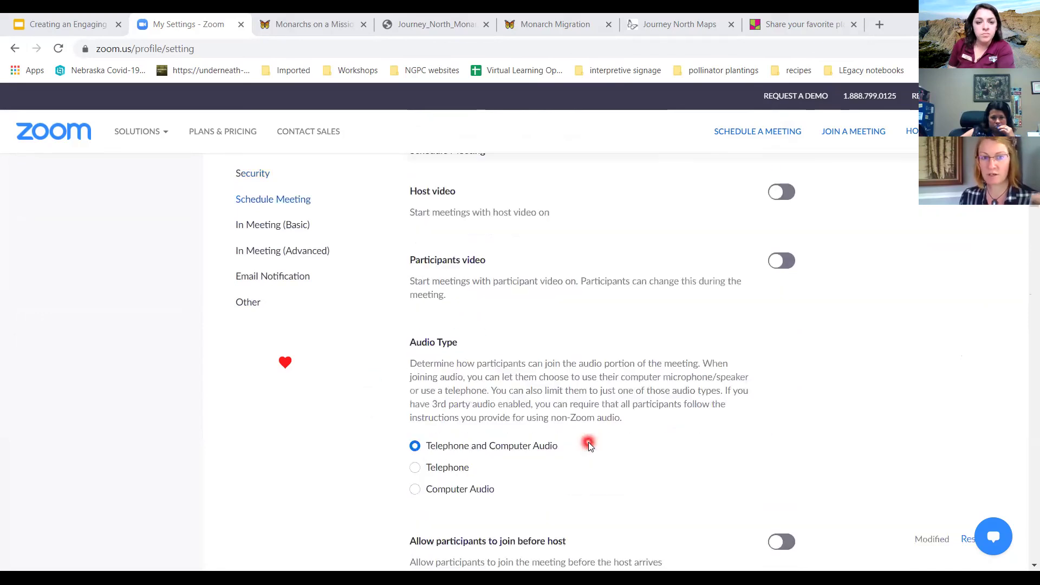
{"action": "scroll", "coordinate": [591, 442], "scroll_direction": "down", "scroll_amount": 2}
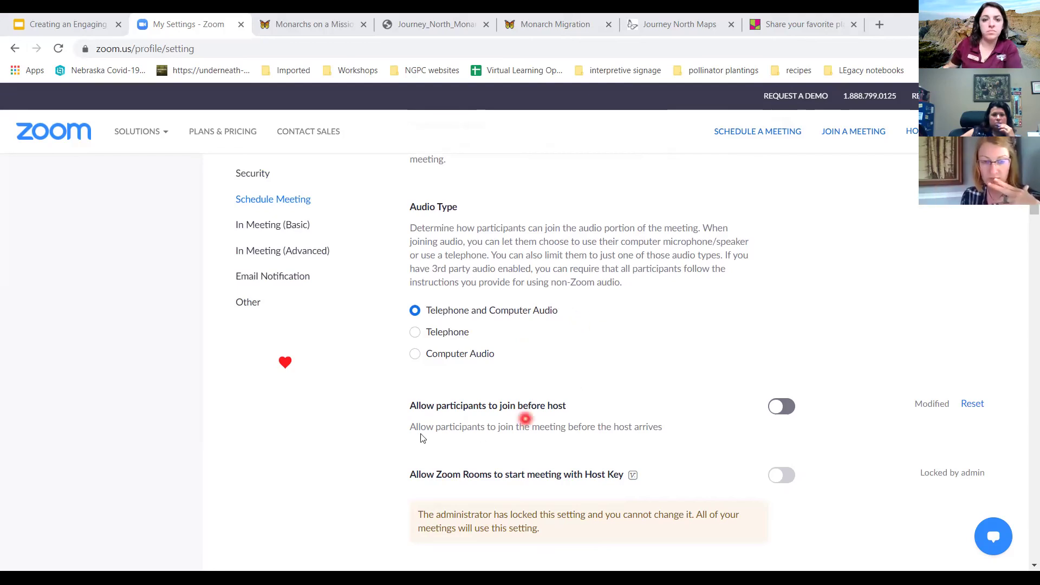
{"action": "scroll", "coordinate": [420, 440], "scroll_direction": "down", "scroll_amount": 8}
{"action": "scroll", "coordinate": [419, 443], "scroll_direction": "down", "scroll_amount": 1}
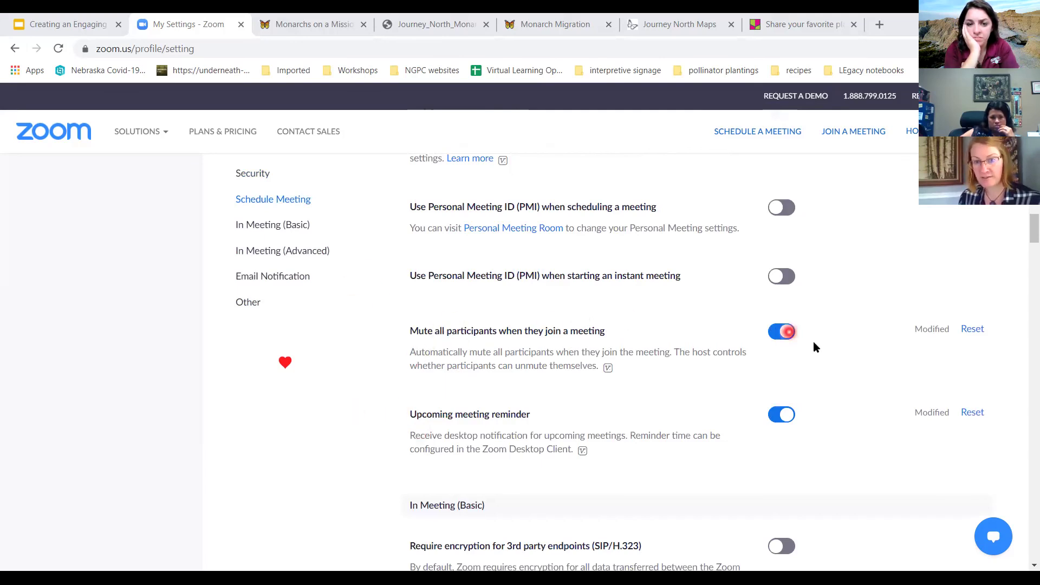
{"action": "left_click", "coordinate": [778, 342]}
{"action": "left_click", "coordinate": [777, 341]}
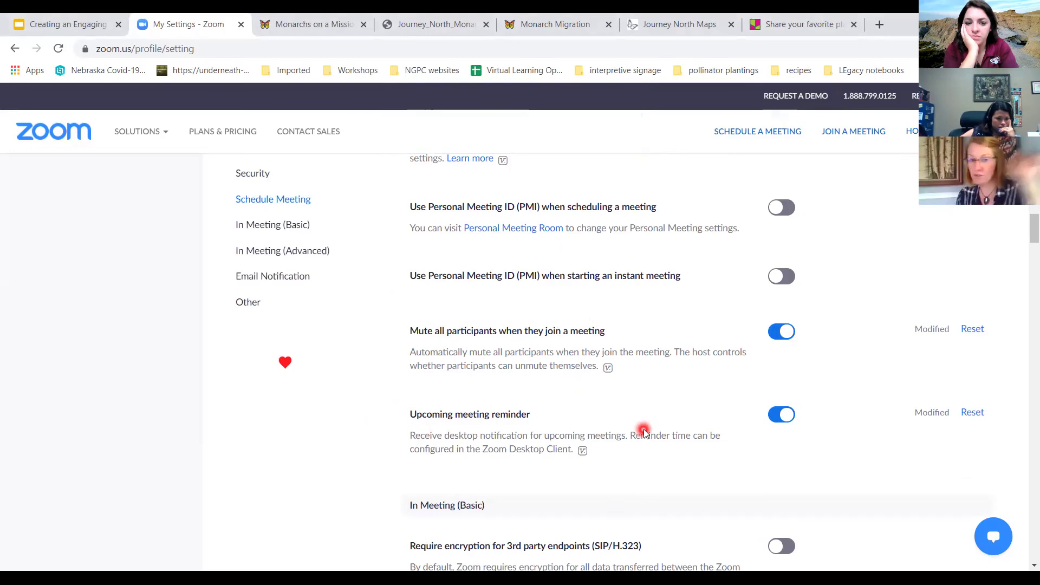
Review the In Meeting (Basic) options for chat, file sending, co-hosts, polls, screen sharing, remote control, non-verbal feedback and reactions.
{"action": "scroll", "coordinate": [311, 491], "scroll_direction": "down", "scroll_amount": 4}
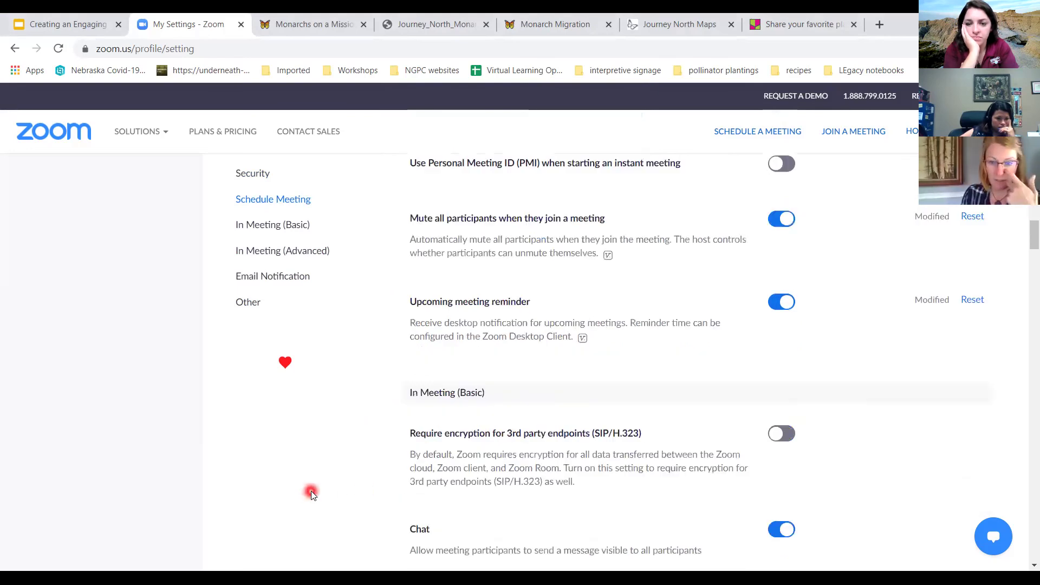
{"action": "scroll", "coordinate": [311, 491], "scroll_direction": "down", "scroll_amount": 3}
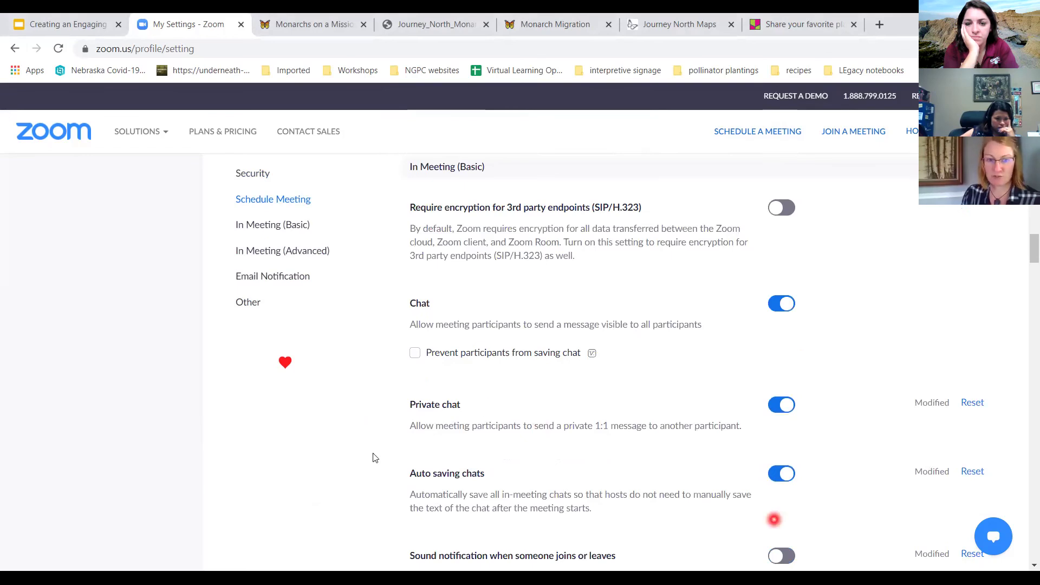
{"action": "scroll", "coordinate": [376, 445], "scroll_direction": "down", "scroll_amount": 7}
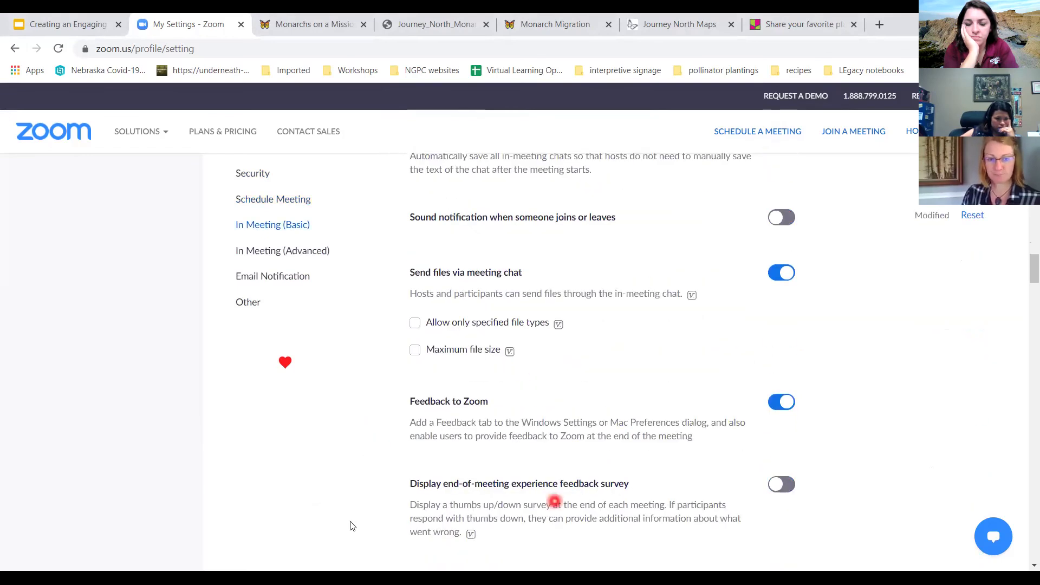
{"action": "scroll", "coordinate": [373, 433], "scroll_direction": "down", "scroll_amount": 7}
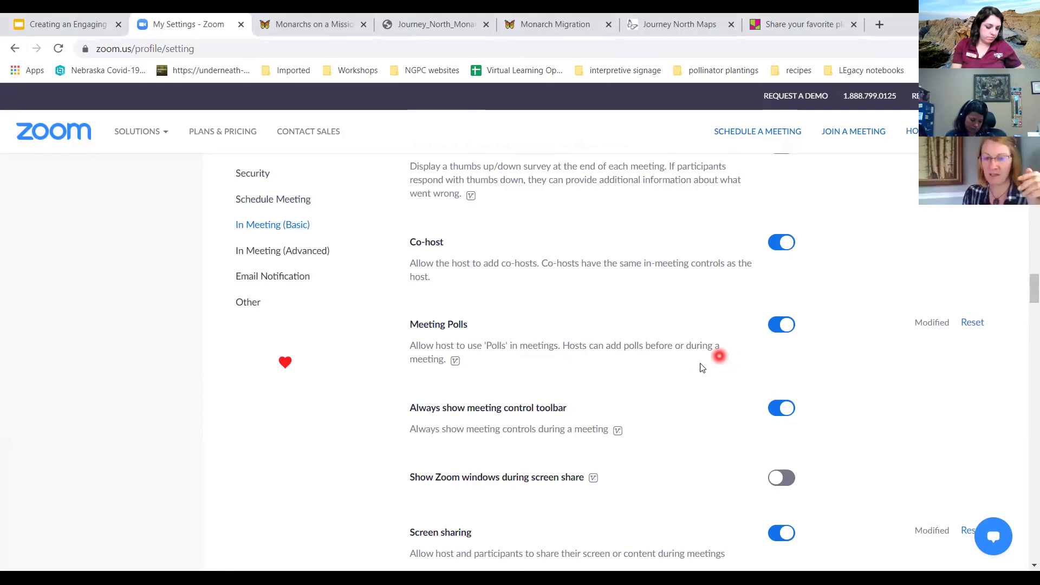
{"action": "scroll", "coordinate": [689, 361], "scroll_direction": "down", "scroll_amount": 2}
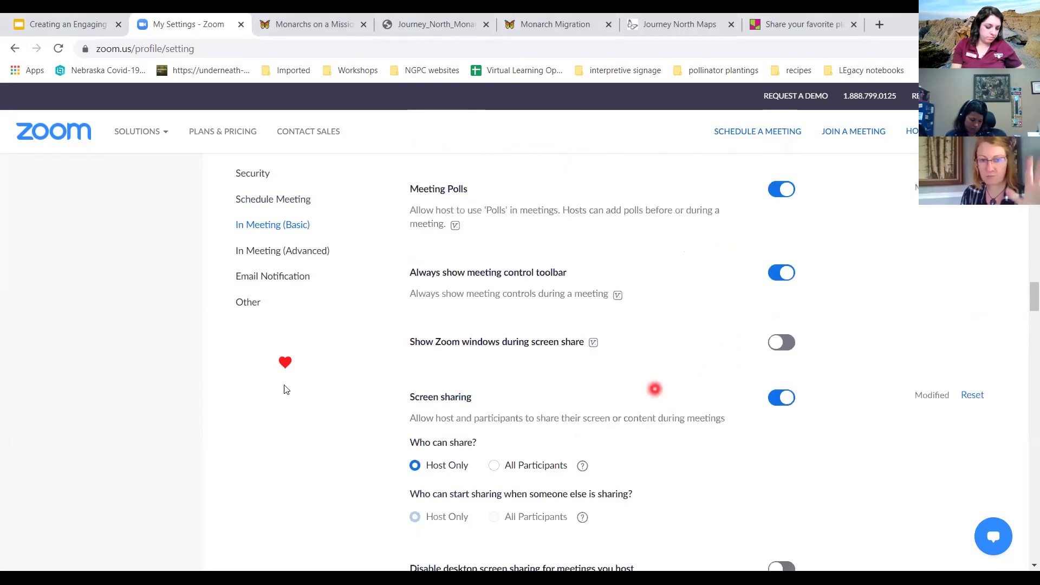
{"action": "scroll", "coordinate": [265, 374], "scroll_direction": "down", "scroll_amount": 3}
{"action": "scroll", "coordinate": [308, 457], "scroll_direction": "down", "scroll_amount": 9}
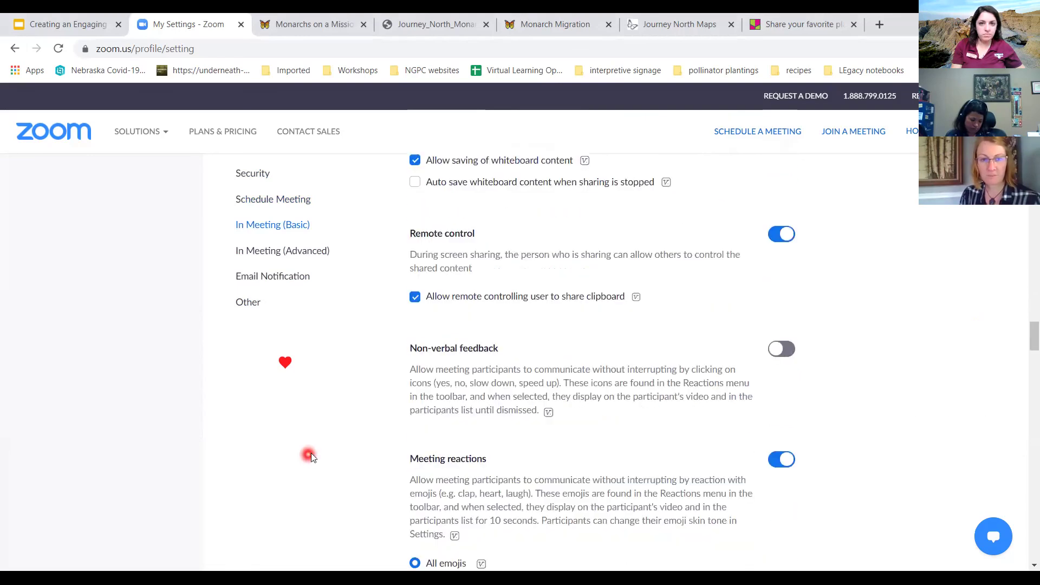
Review the In Meeting (Advanced) settings for breakout rooms, captions and livestreaming and the Email Notification options, then return to the start of the settings page.
{"action": "scroll", "coordinate": [318, 447], "scroll_direction": "down", "scroll_amount": 8}
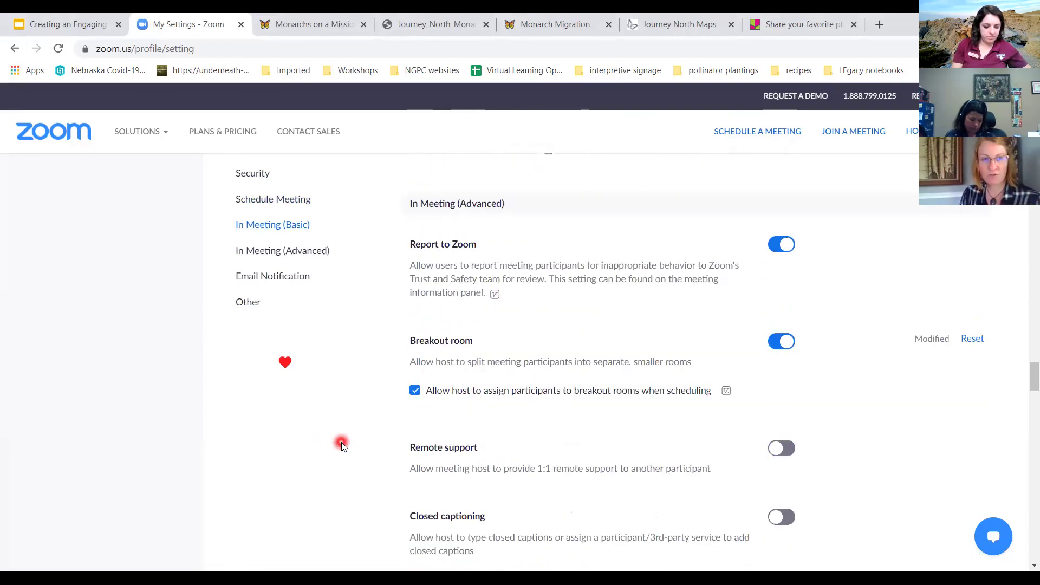
{"action": "scroll", "coordinate": [341, 442], "scroll_direction": "down", "scroll_amount": 1}
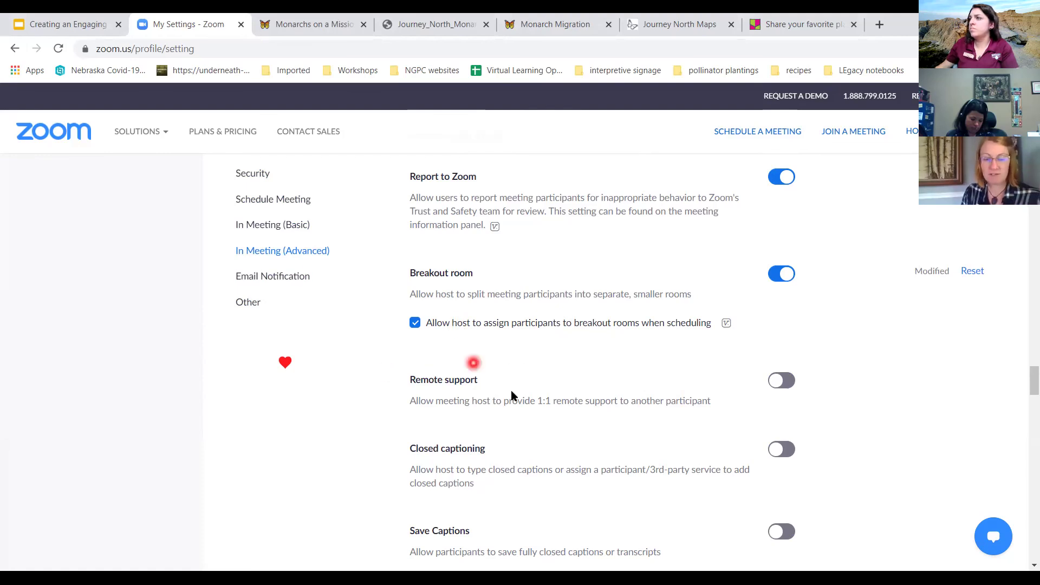
{"action": "scroll", "coordinate": [512, 395], "scroll_direction": "down", "scroll_amount": 15}
{"action": "scroll", "coordinate": [544, 390], "scroll_direction": "down", "scroll_amount": 8}
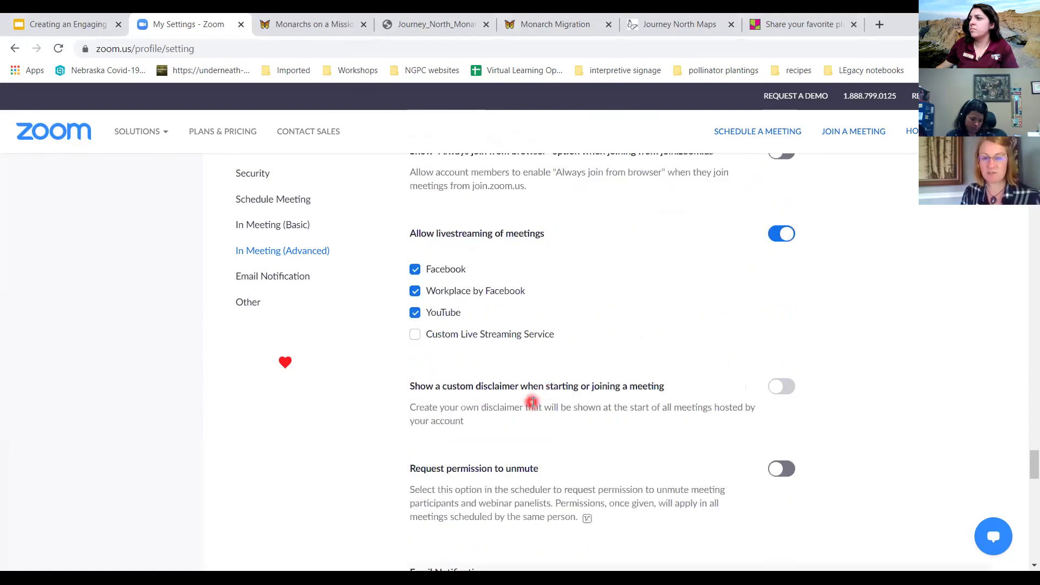
{"action": "scroll", "coordinate": [320, 456], "scroll_direction": "down", "scroll_amount": 6}
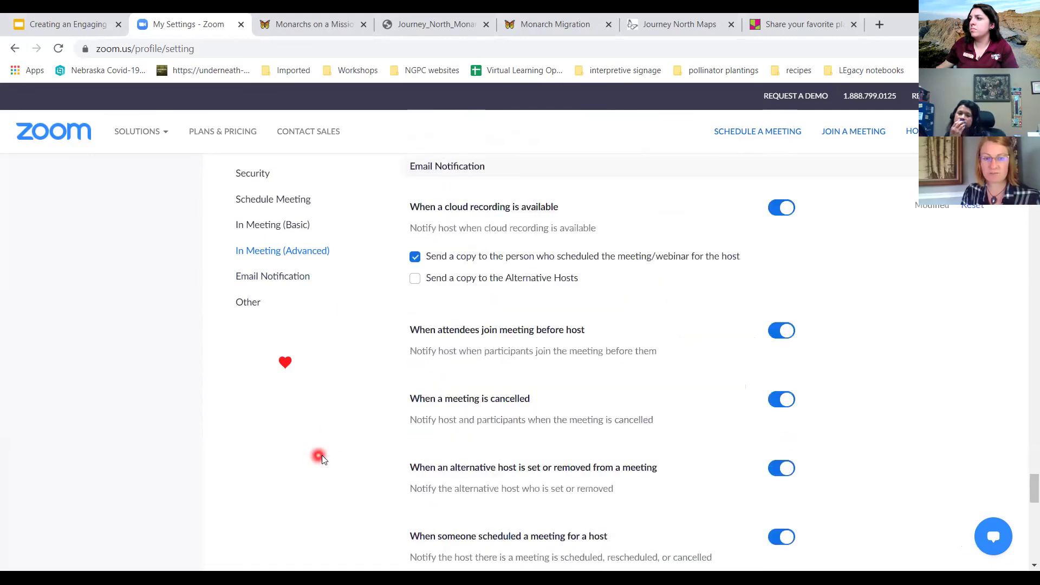
{"action": "scroll", "coordinate": [290, 379], "scroll_direction": "up", "scroll_amount": 10}
{"action": "scroll", "coordinate": [153, 246], "scroll_direction": "up", "scroll_amount": 20}
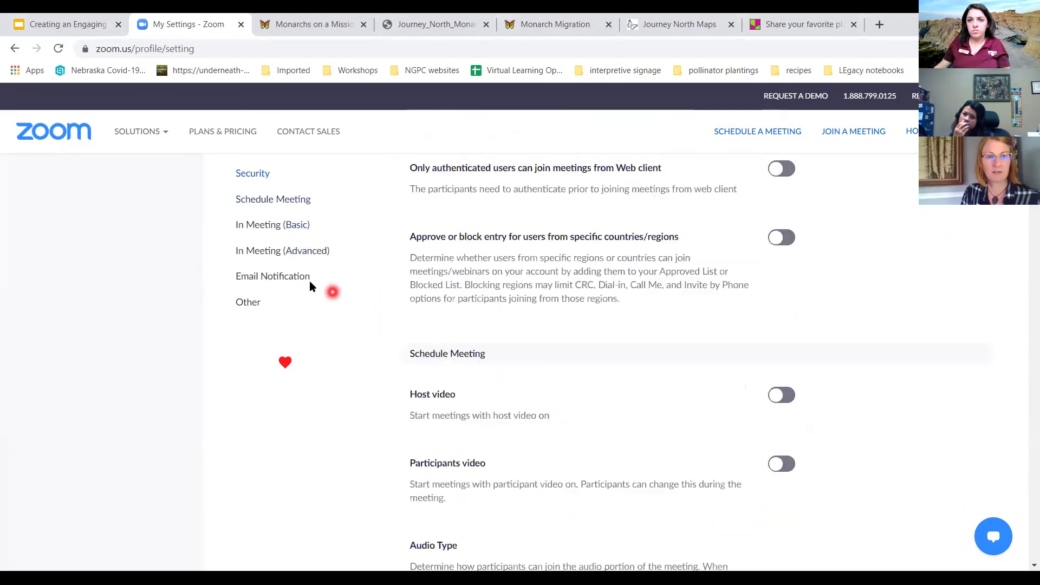
{"action": "scroll", "coordinate": [310, 281], "scroll_direction": "up", "scroll_amount": 10}
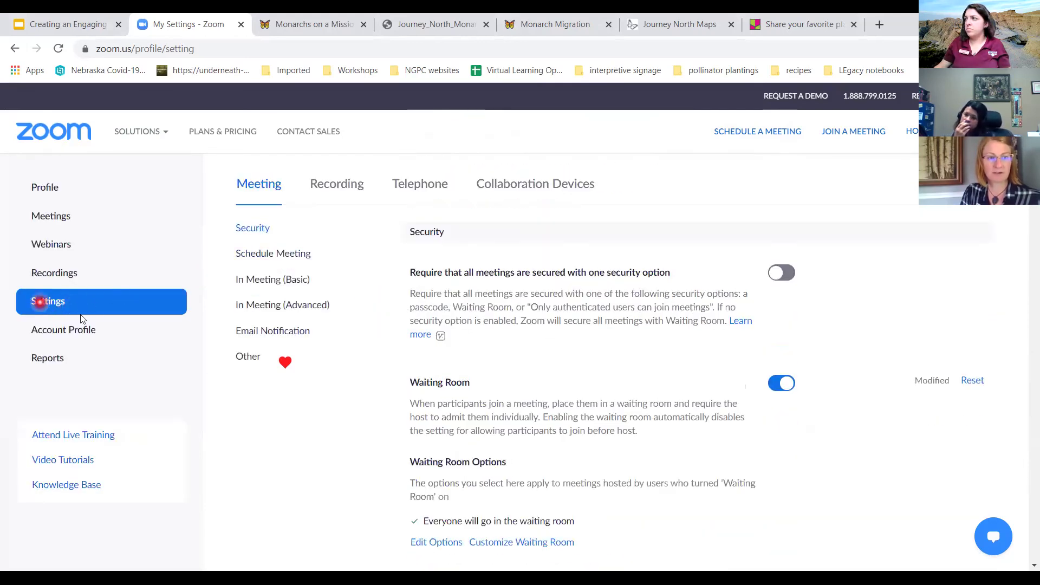
Search the account's cloud recordings with the start date set to 06/06/2021.
{"action": "left_click", "coordinate": [75, 283]}
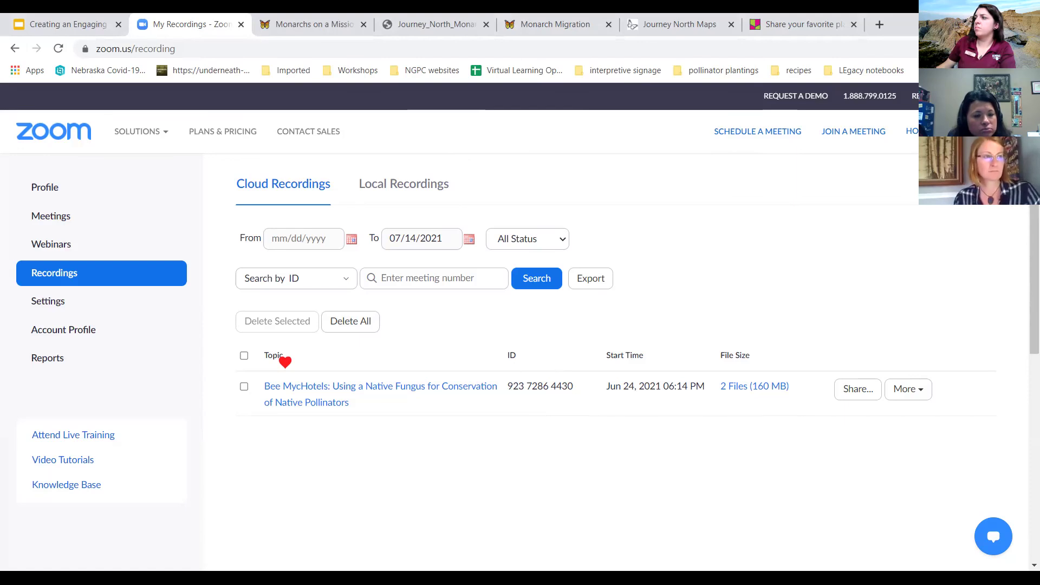
{"action": "left_click", "coordinate": [351, 239]}
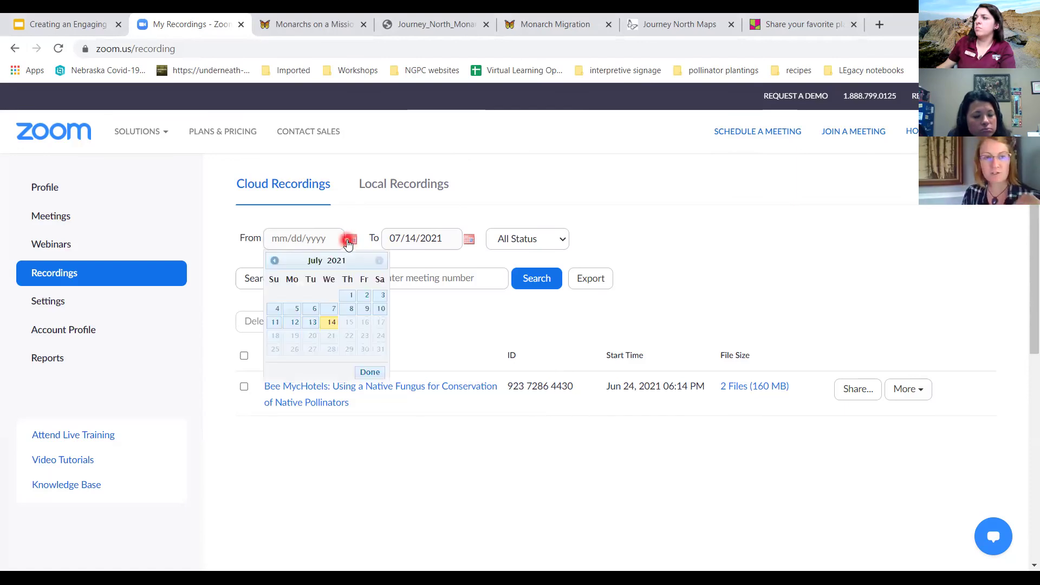
{"action": "left_click", "coordinate": [275, 261]}
{"action": "left_click", "coordinate": [277, 315]}
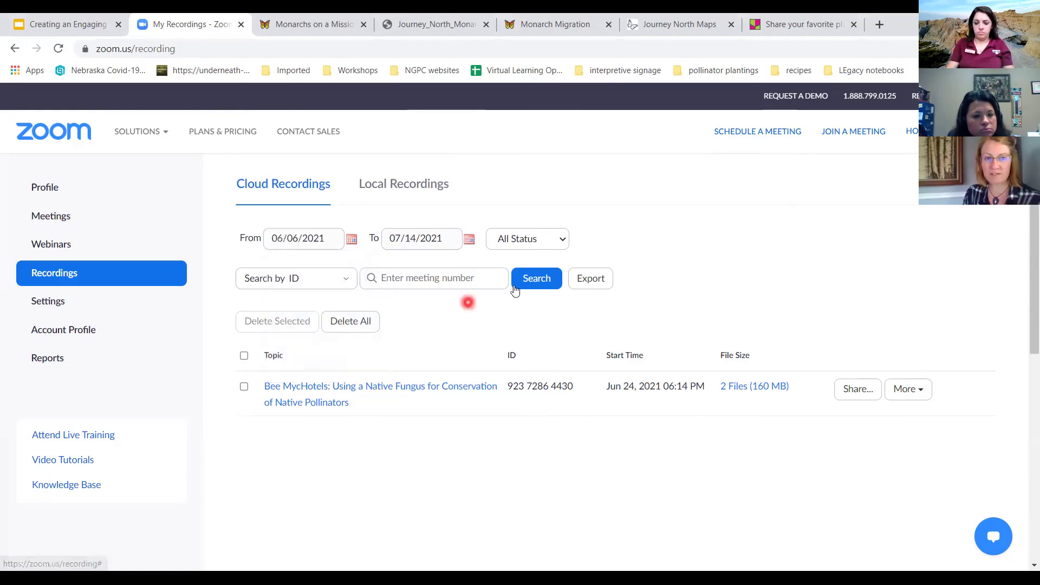
{"action": "left_click", "coordinate": [535, 278]}
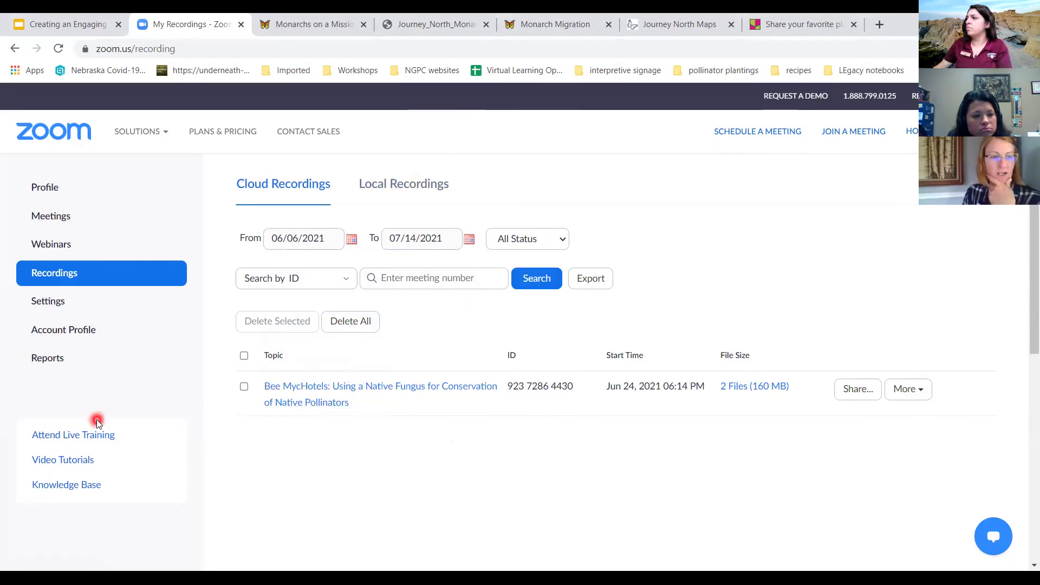
Run the Usage report with the start date set to 05/09/2021 and examine the listed meetings.
{"action": "left_click", "coordinate": [52, 362]}
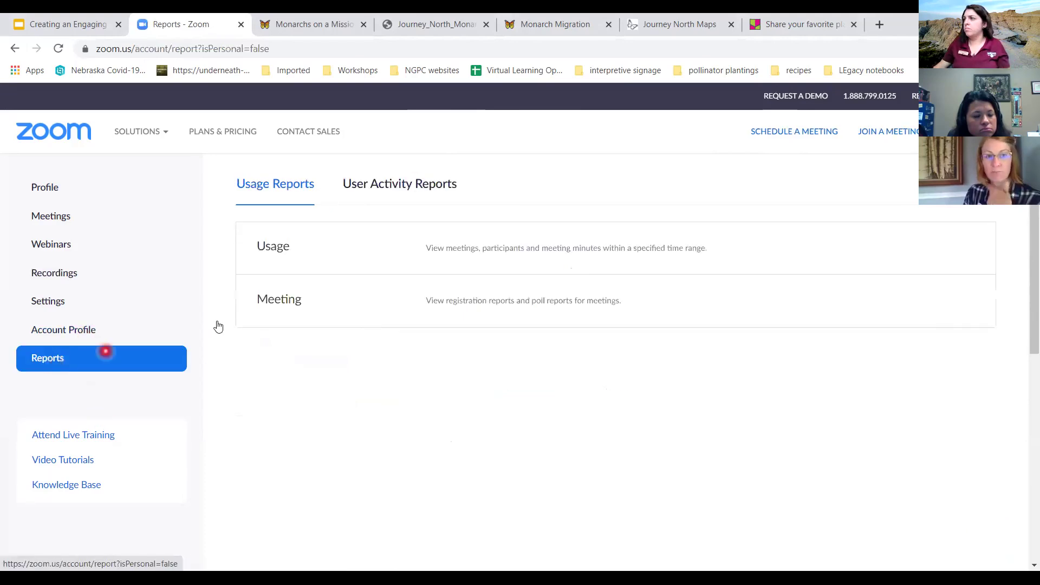
{"action": "left_click", "coordinate": [274, 253]}
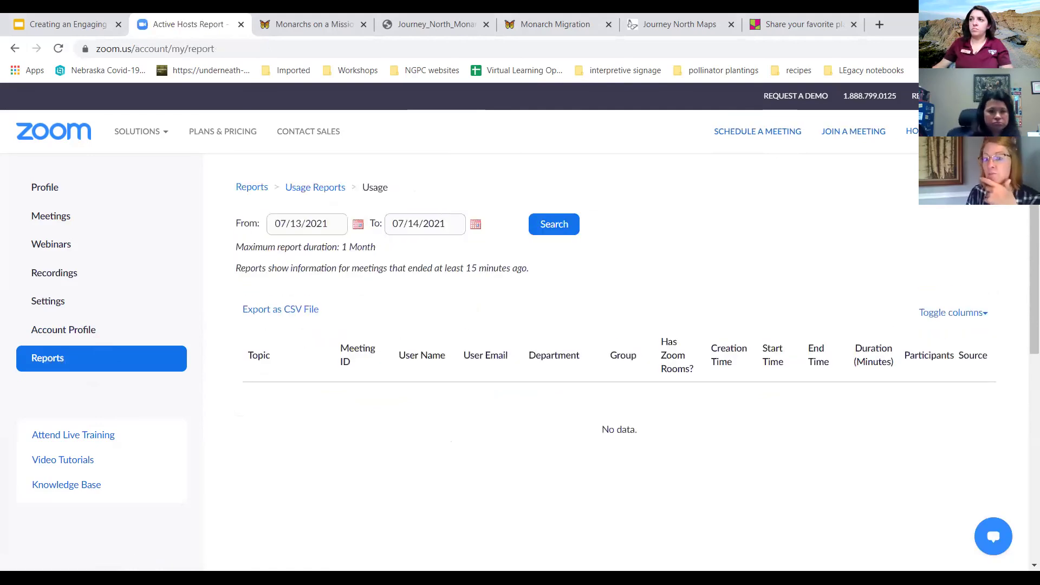
{"action": "left_click", "coordinate": [363, 232]}
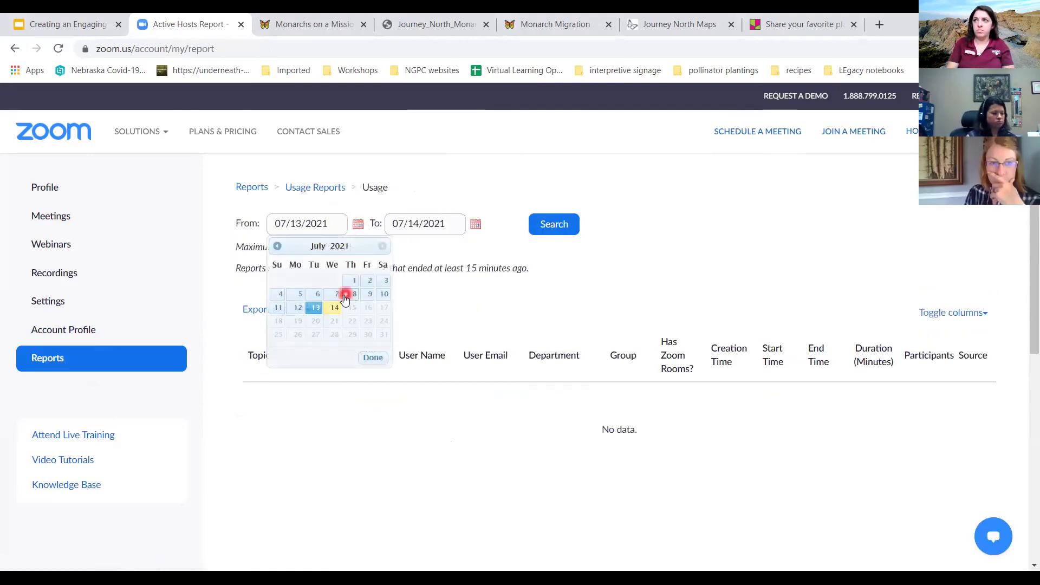
{"action": "left_click", "coordinate": [277, 247]}
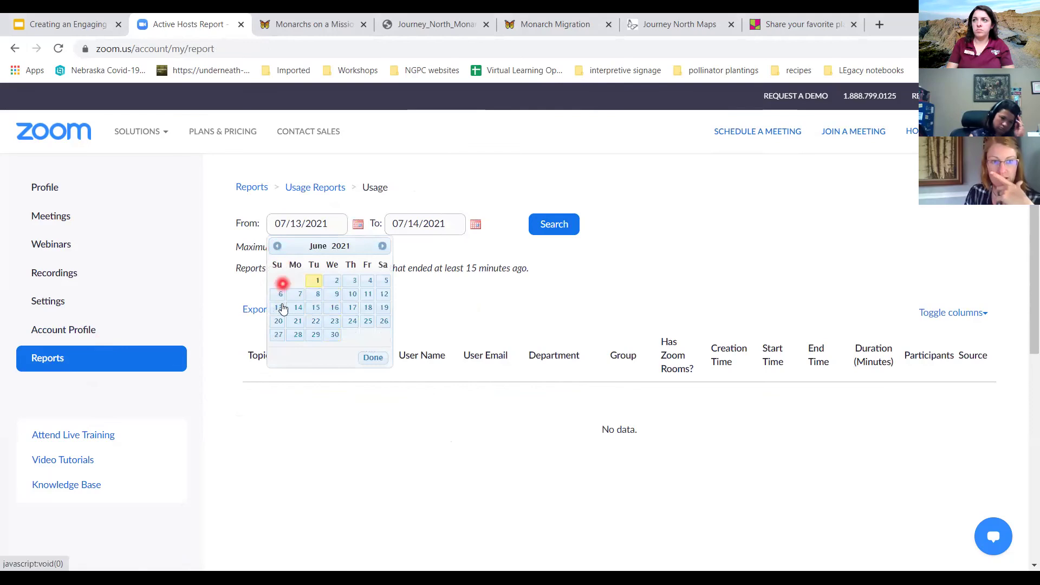
{"action": "left_click", "coordinate": [276, 247]}
{"action": "left_click", "coordinate": [277, 306]}
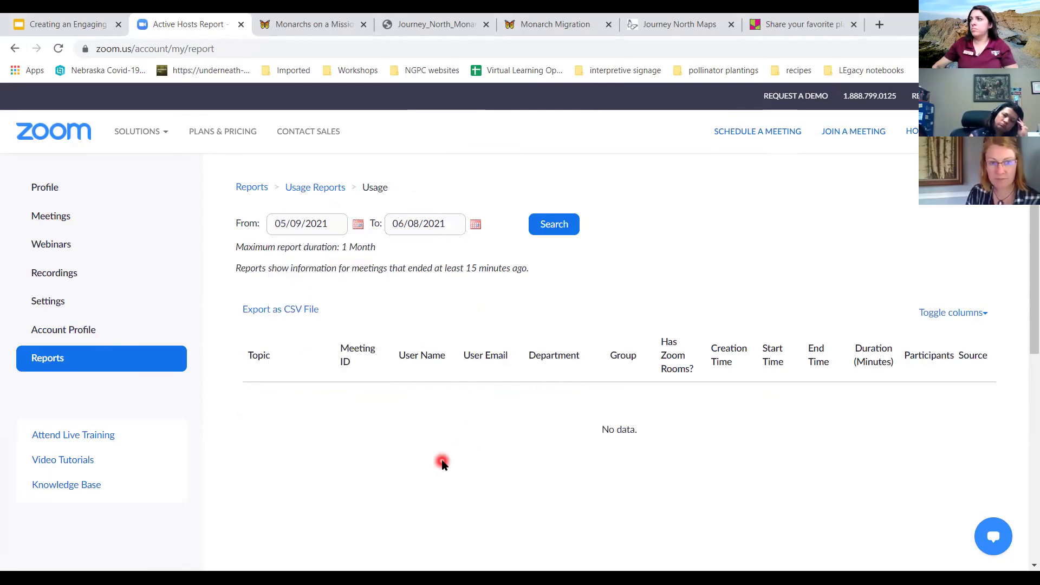
{"action": "left_click", "coordinate": [555, 225]}
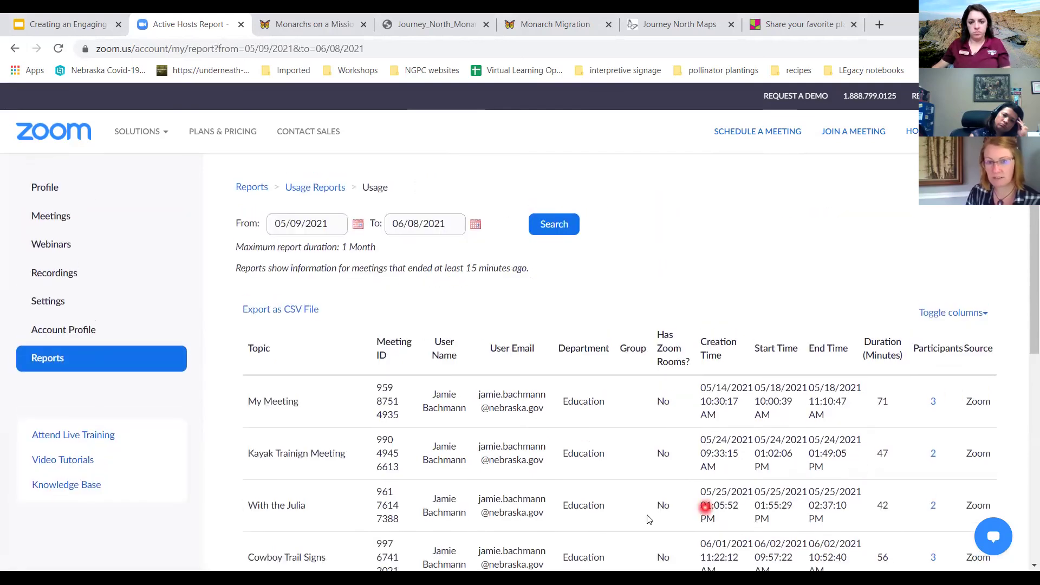
{"action": "scroll", "coordinate": [414, 480], "scroll_direction": "down", "scroll_amount": 4}
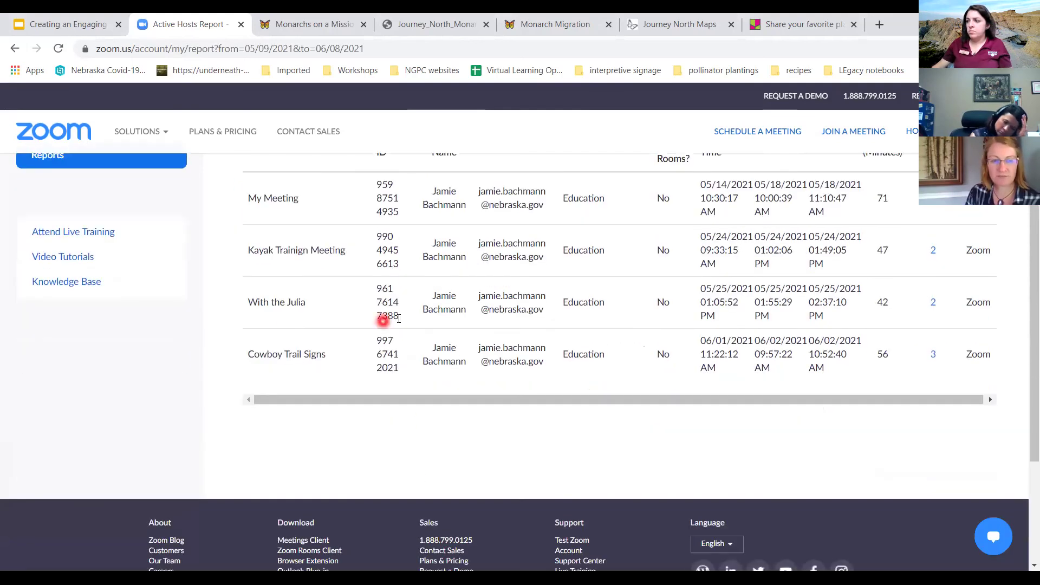
{"action": "scroll", "coordinate": [404, 343], "scroll_direction": "up", "scroll_amount": 4}
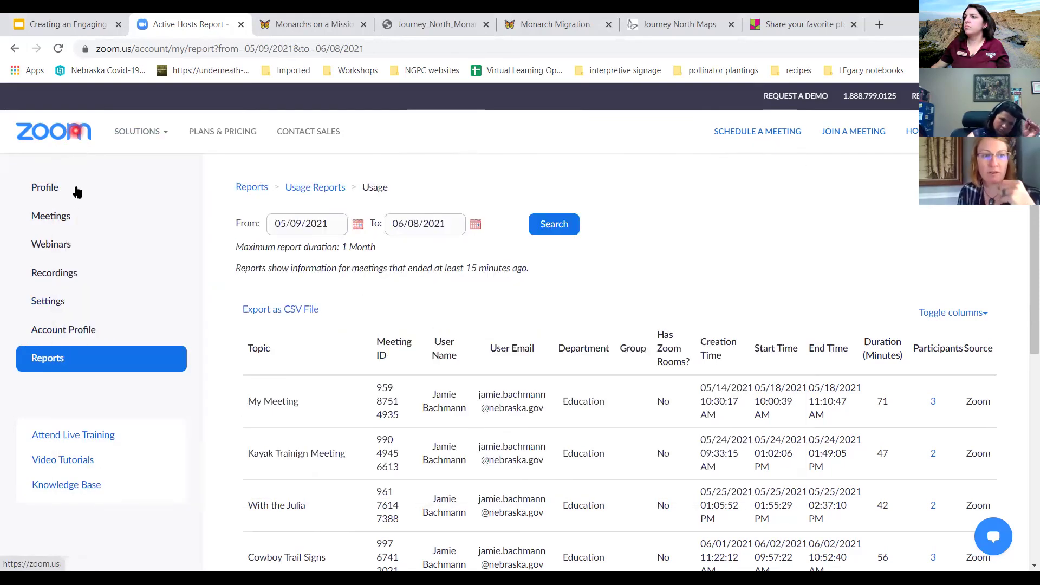
Open the account's Webinars page to view the information about hosting and enabling webinars.
{"action": "left_click", "coordinate": [64, 242]}
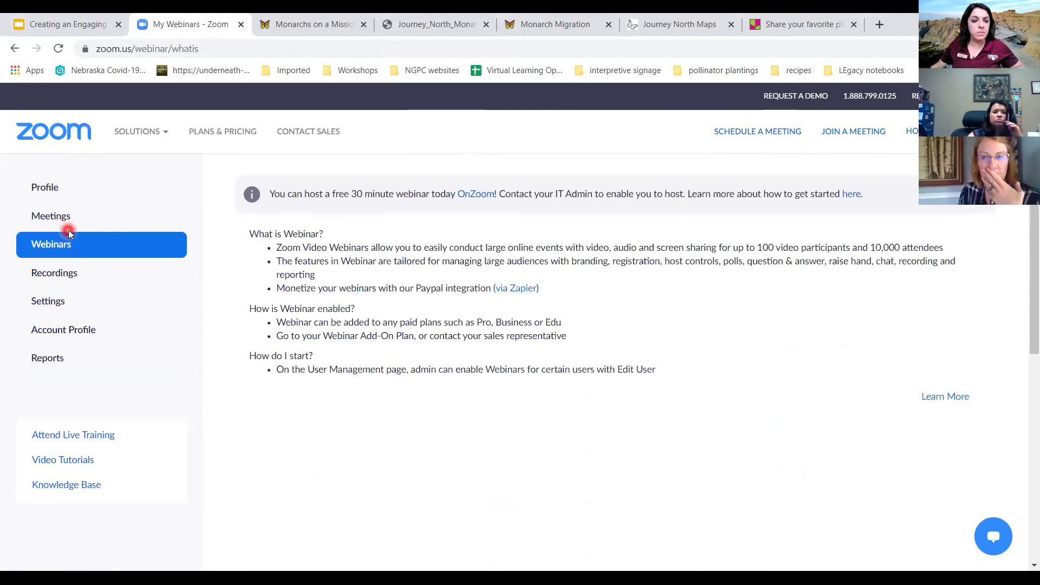